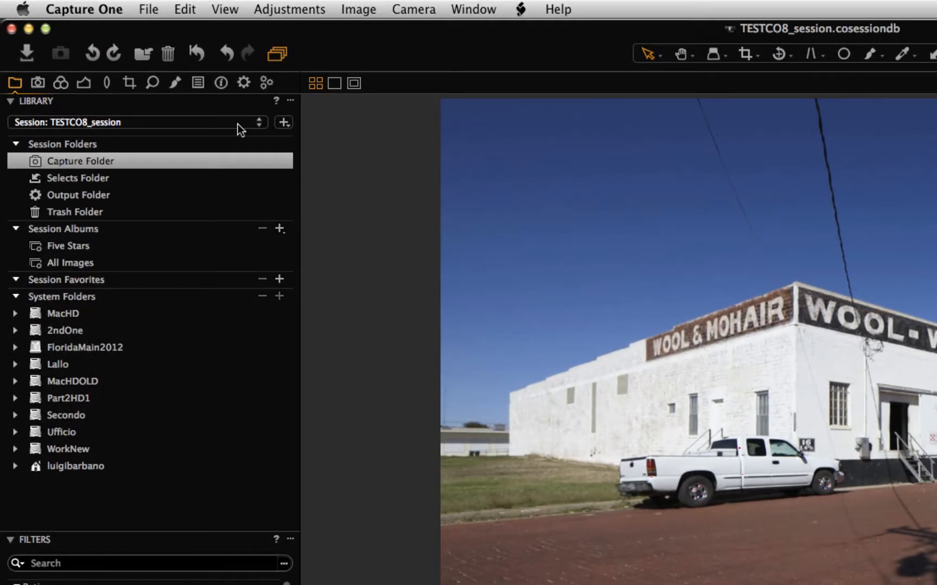
left_click(238, 124)
left_click(355, 61)
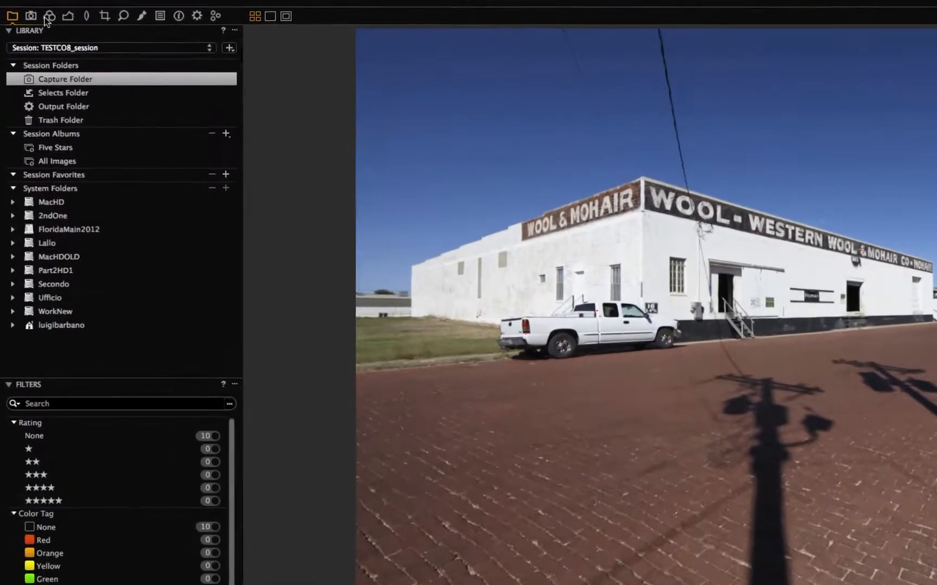
Set the white balance temperature of the warehouse photo to 4661 Kelvin in the color tools
left_click(35, 47)
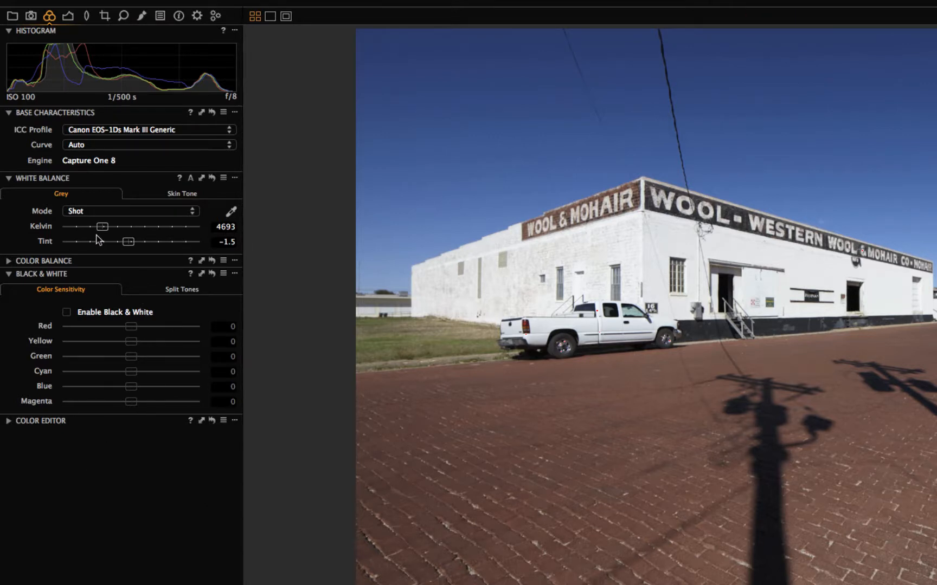
left_click_drag(102, 232, 104, 233)
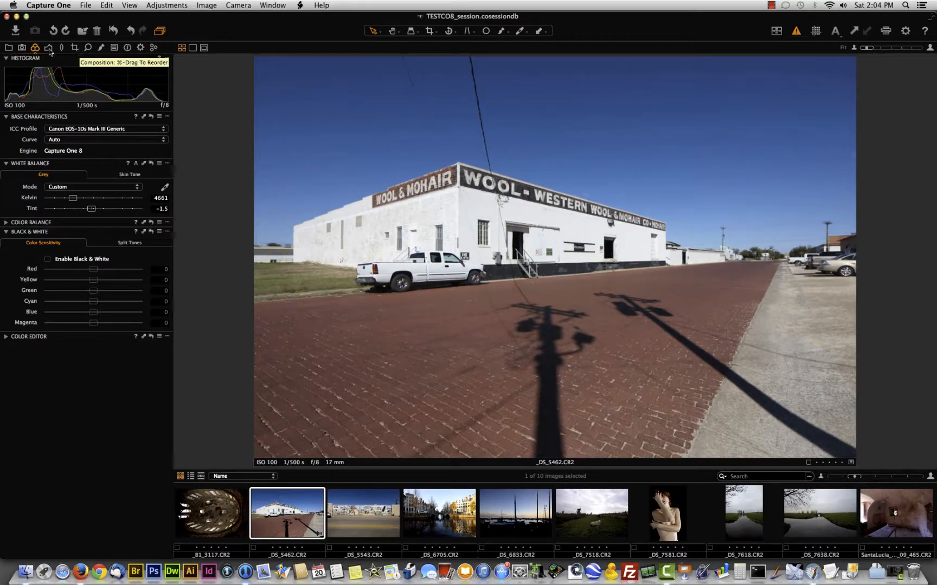
Look over the camera capture tools and the base curve options in the color tools, keeping the curve on Auto
left_click(22, 48)
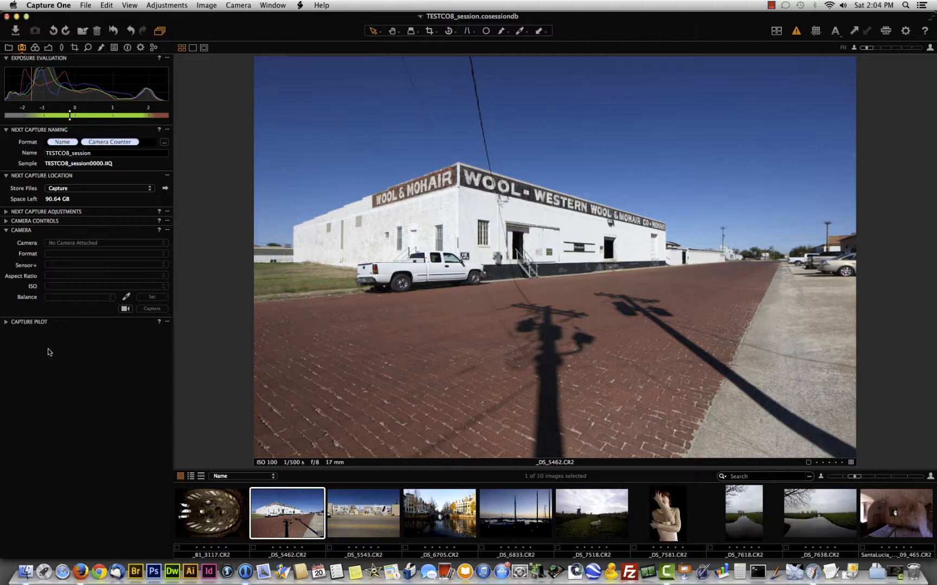
left_click(34, 50)
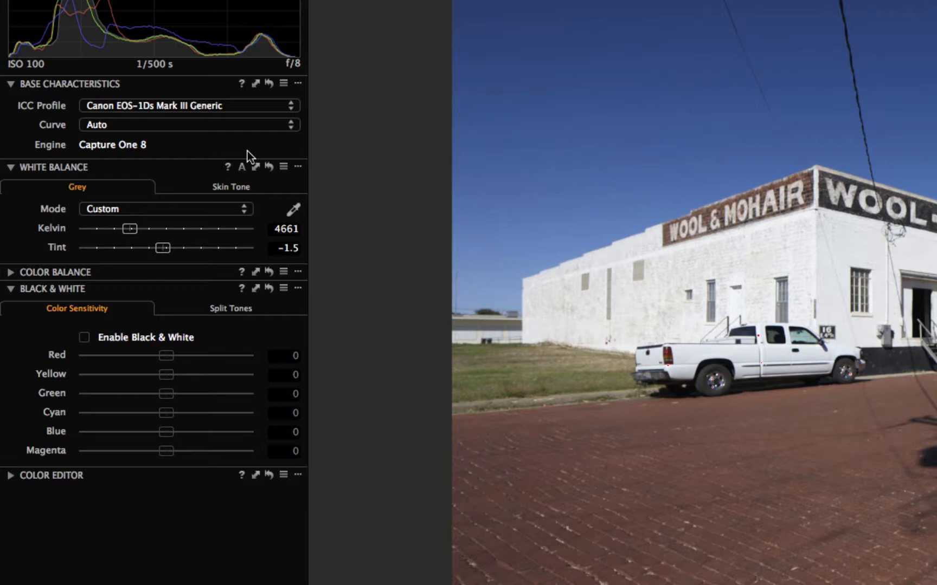
left_click(159, 127)
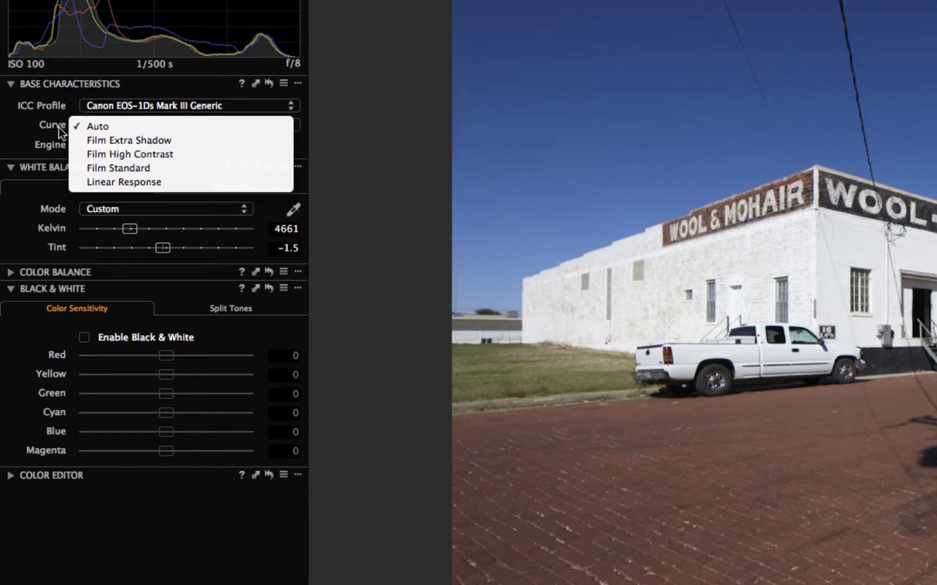
left_click(148, 130)
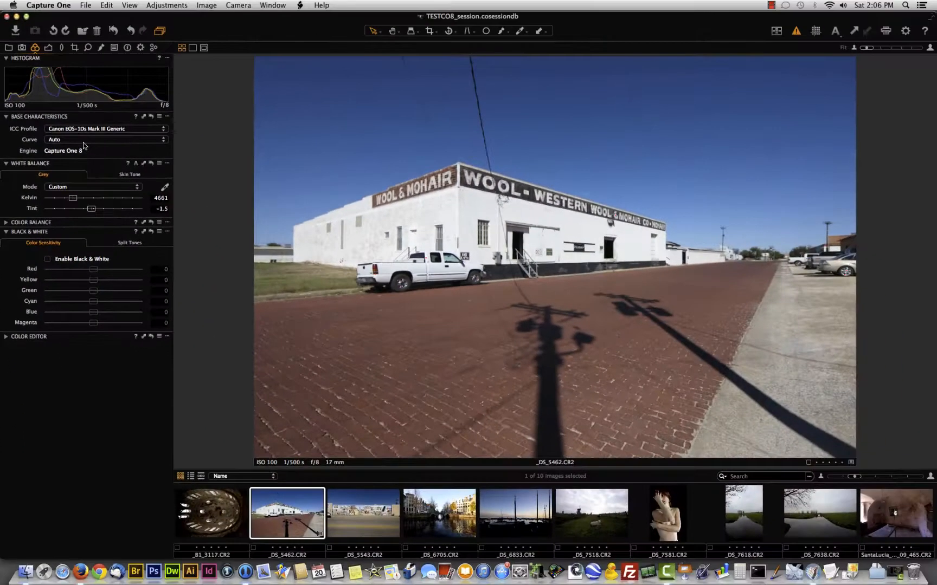
Examine the dome photo _B1_3117.CR2 around its bright windows with the Loupe and review its curve options, keeping Auto
left_click(220, 516)
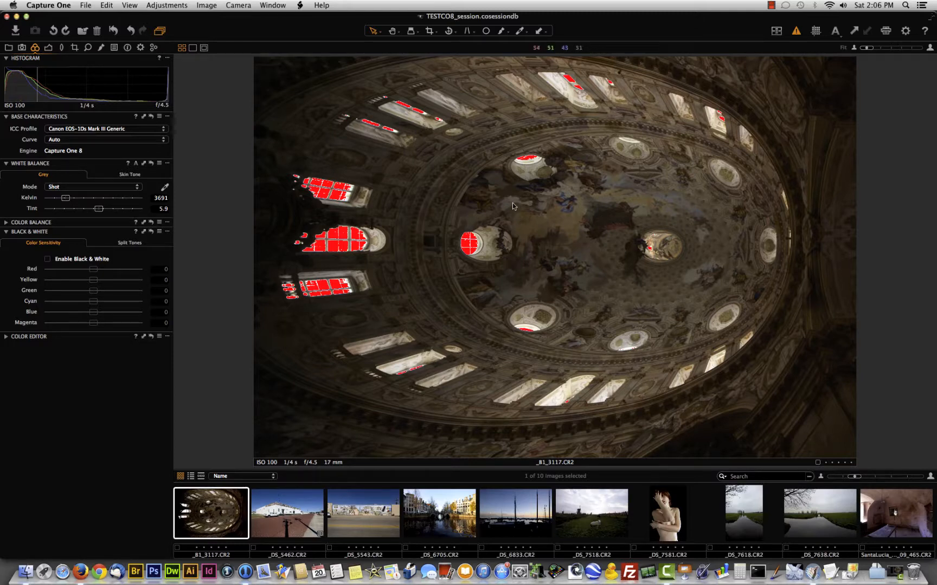
left_click(410, 31)
left_click_drag(589, 184, 521, 159)
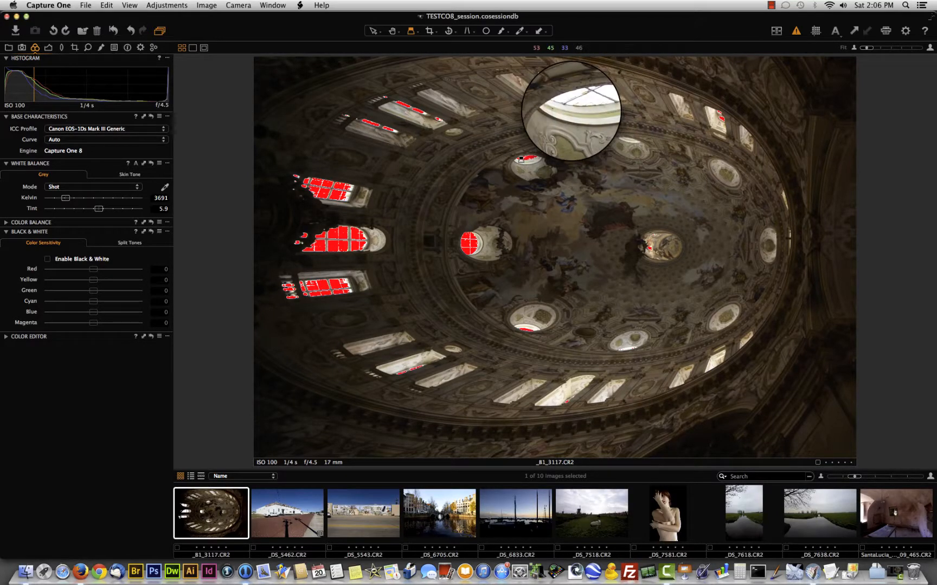
left_click_drag(521, 159, 571, 201)
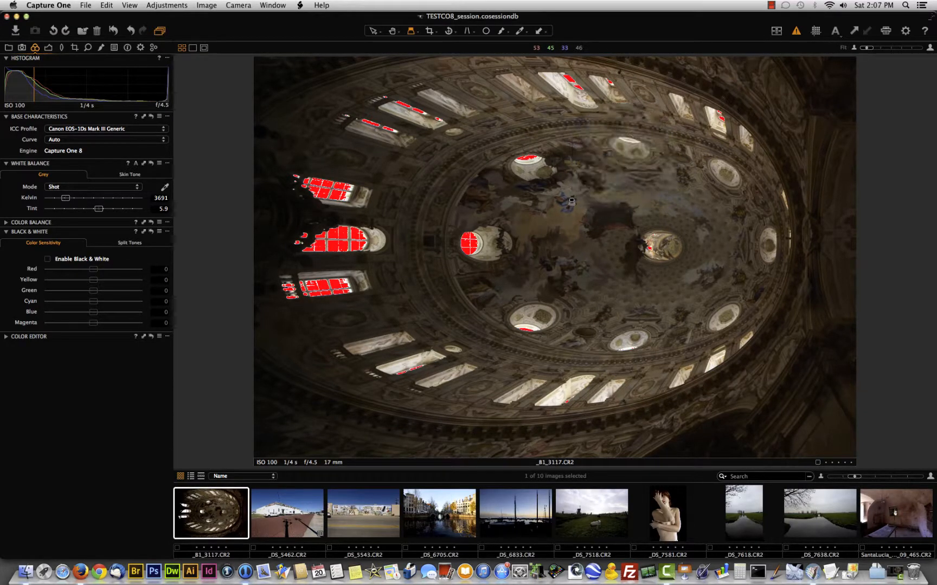
left_click(148, 143)
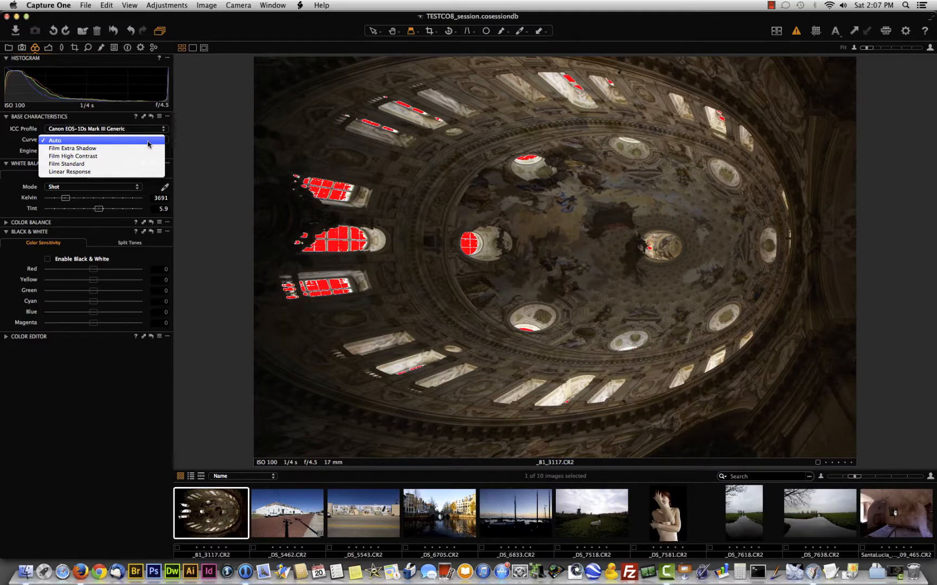
left_click(148, 142)
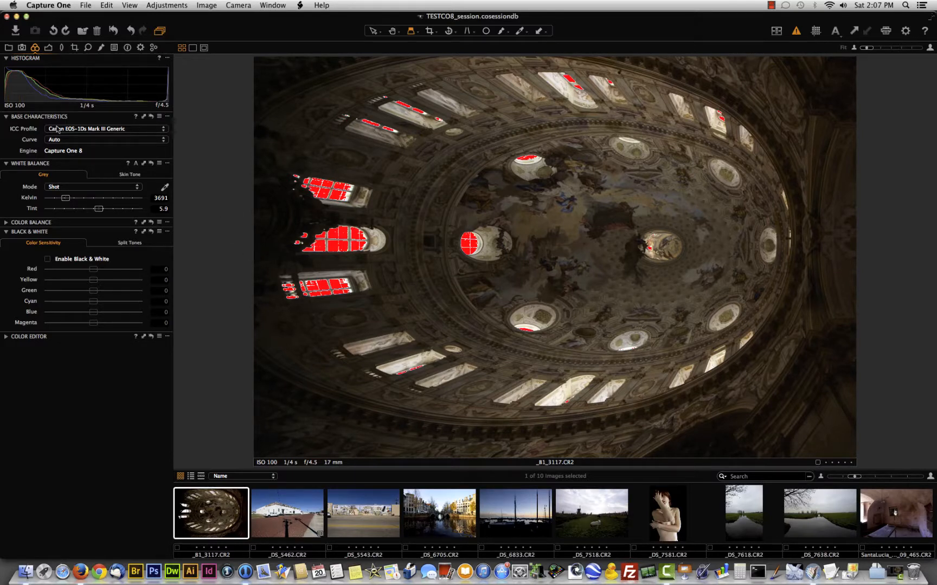
Try a black and white conversion of the warehouse photo _DS_5462.CR2 with Blue sensitivity at -46 and Red at -56
key("Right")
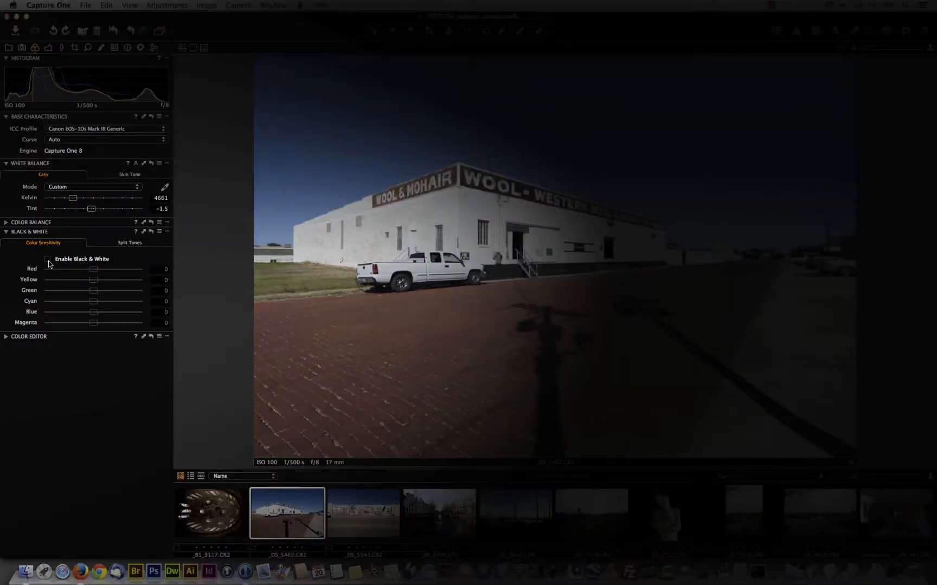
left_click(49, 260)
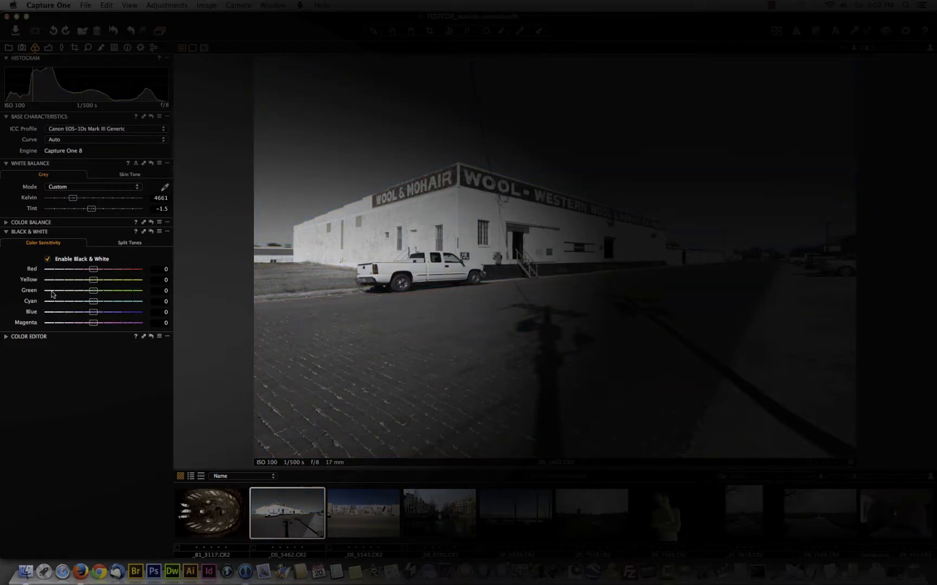
left_click_drag(94, 317, 70, 309)
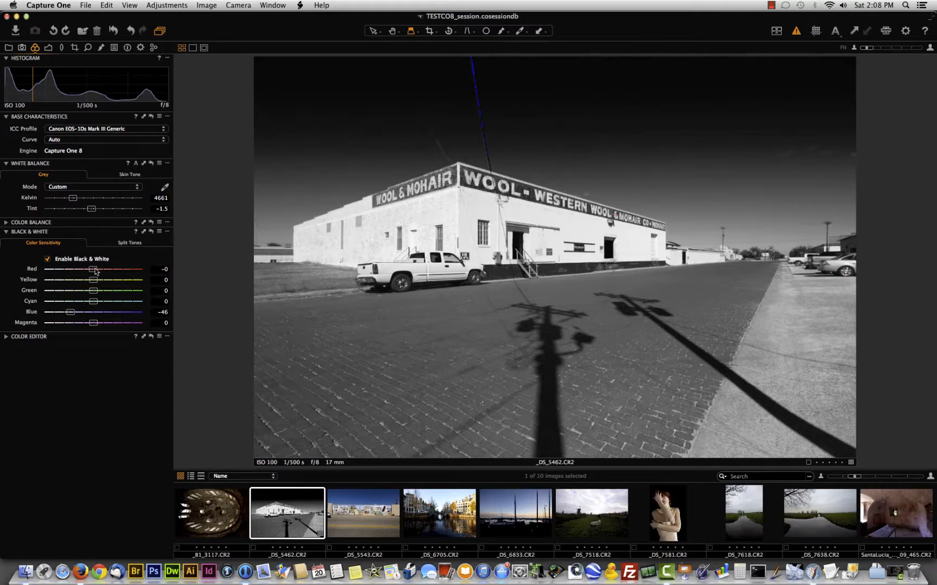
left_click_drag(95, 270, 69, 272)
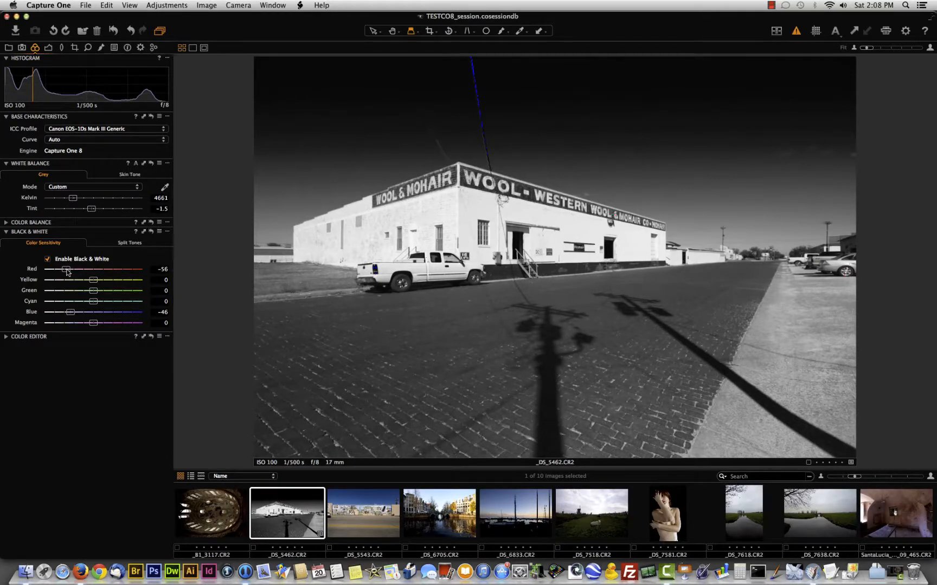
Reset the Red and Blue sensitivities to 0 and disable black and white on the warehouse photo
double_click(67, 270)
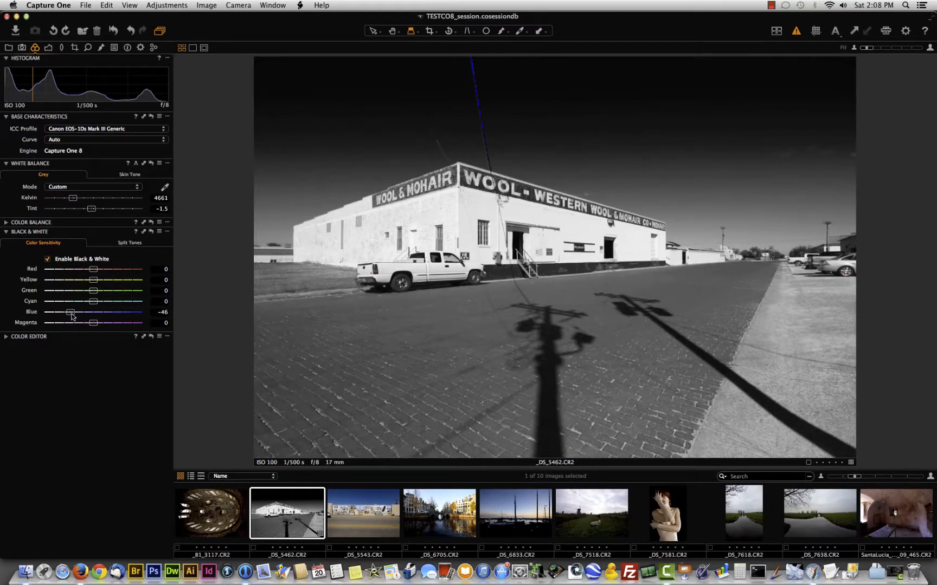
double_click(71, 314)
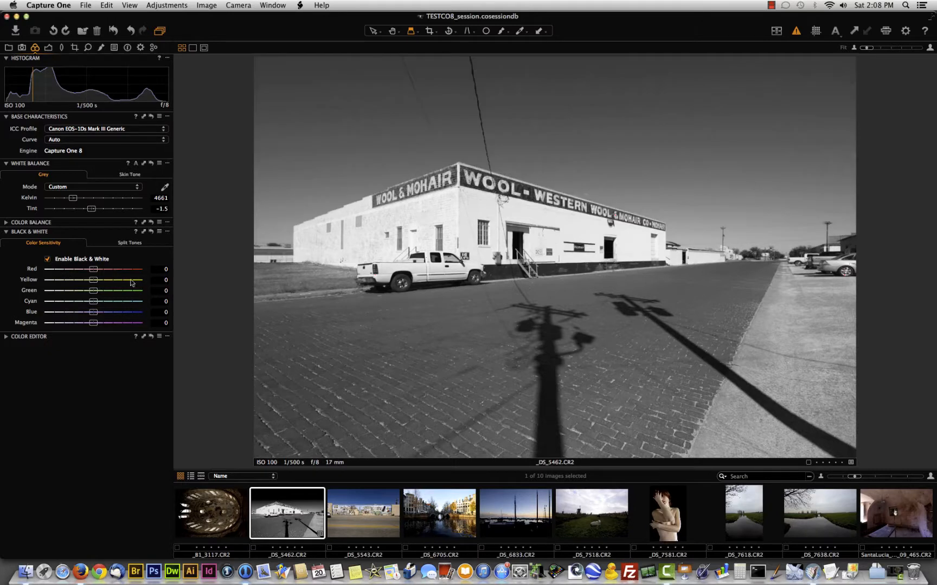
left_click(48, 259)
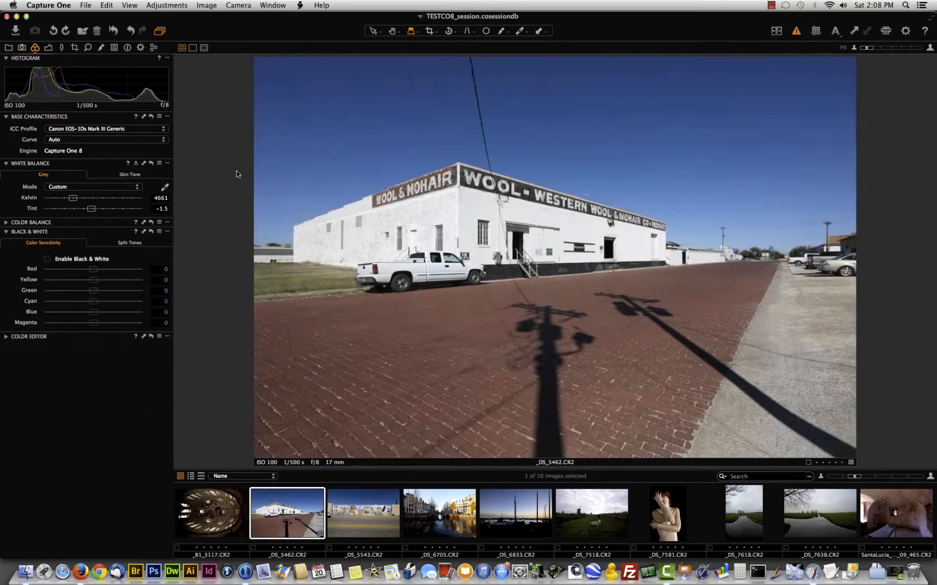
Display the canal photo _DS_6705.CR2 with the exposure tools, leaving High Dynamic Range Highlight at 0
left_click(47, 48)
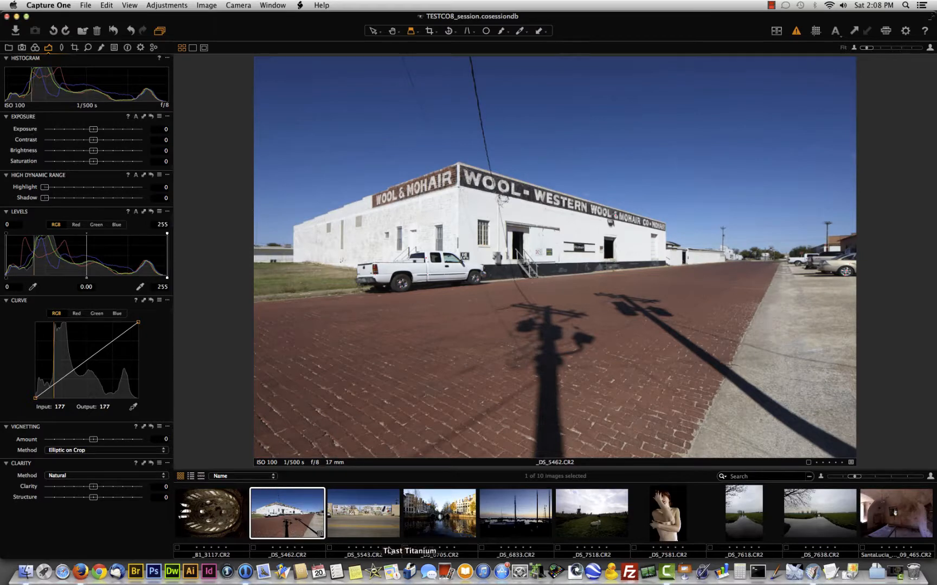
left_click(442, 515)
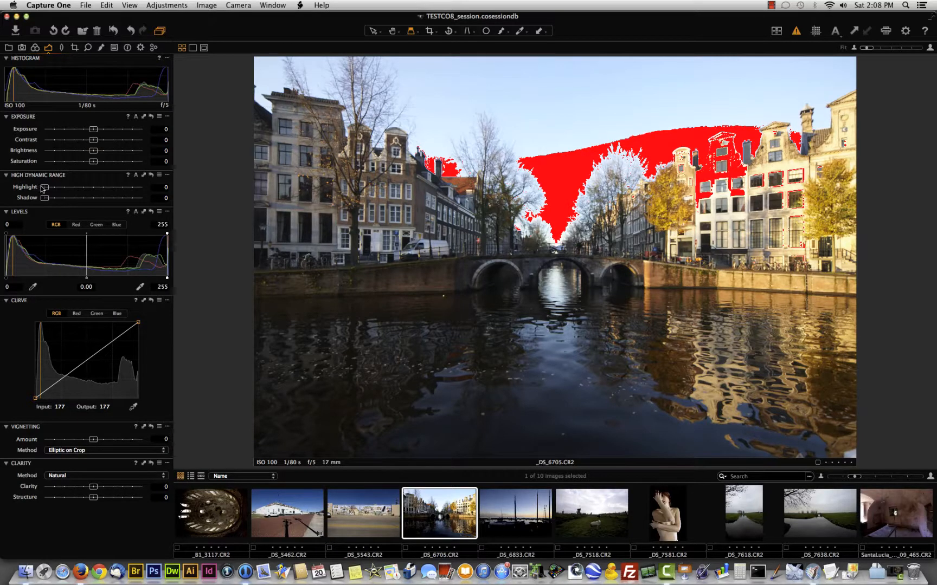
mouse_move(43, 187)
left_mouse_down()
mouse_move(153, 201)
mouse_move(41, 190)
left_mouse_up()
Try a Shadow recovery of 100 on the harbour photo _DS_6833.CR2, inspecting the boats with the Loupe, and return it to 0
left_click(514, 517)
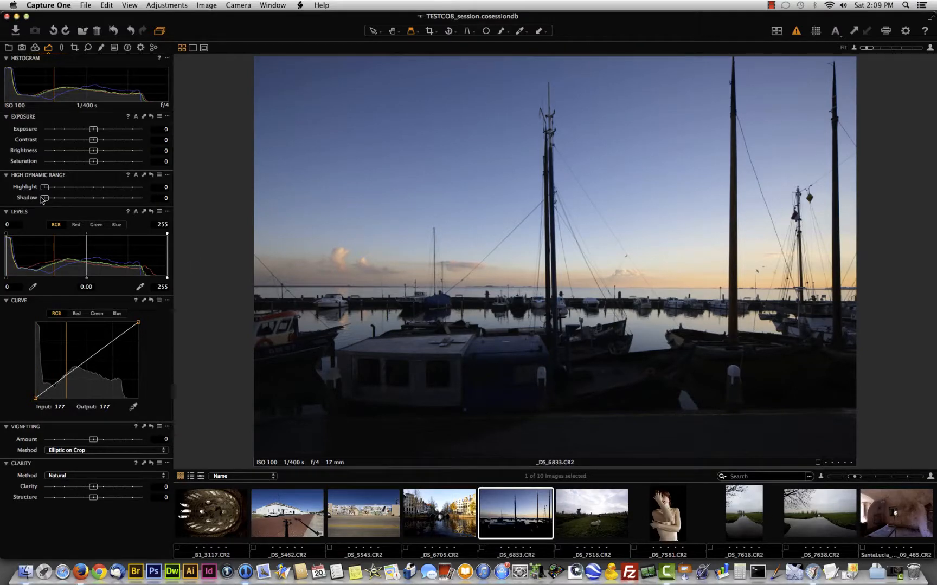
left_click_drag(43, 198, 142, 199)
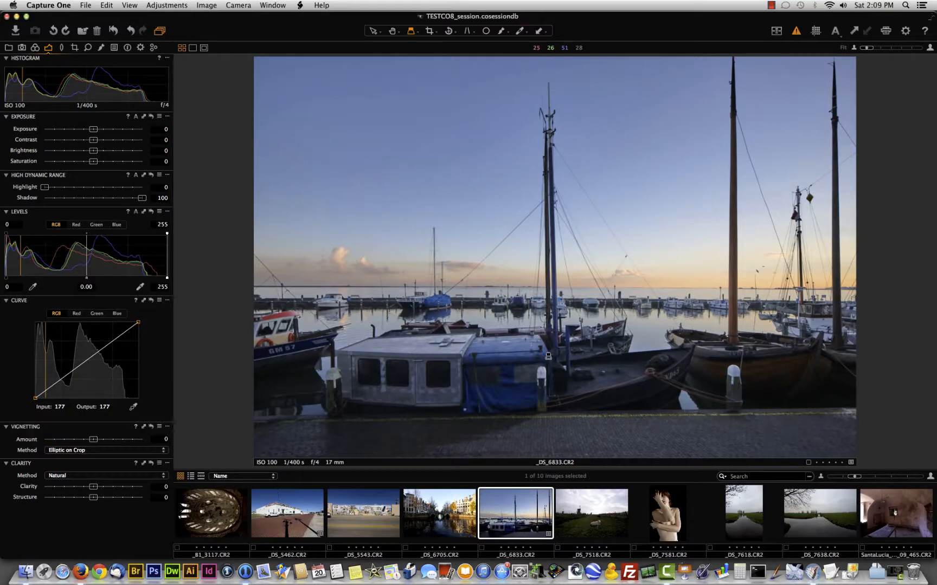
left_click(548, 356)
left_click_drag(548, 356, 465, 329)
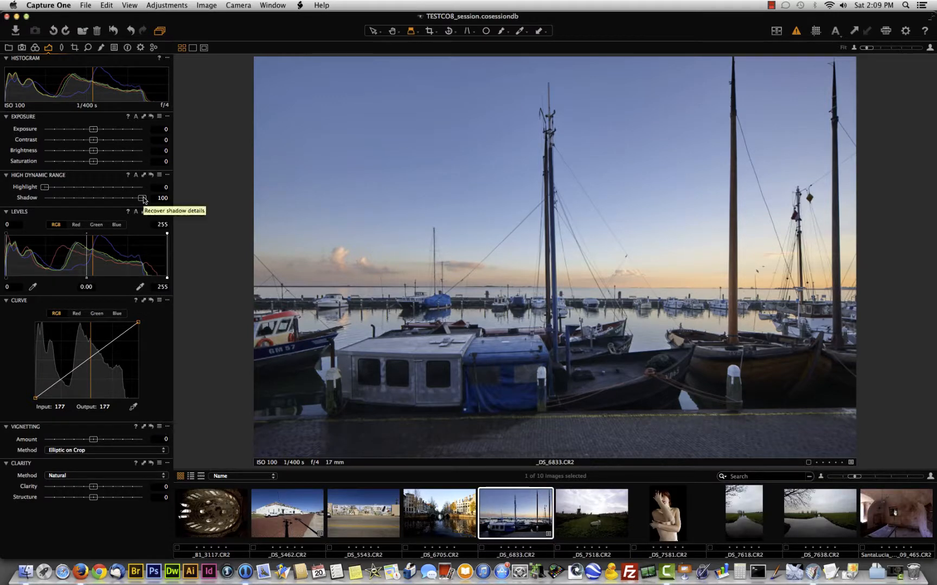
left_click_drag(144, 199, 33, 200)
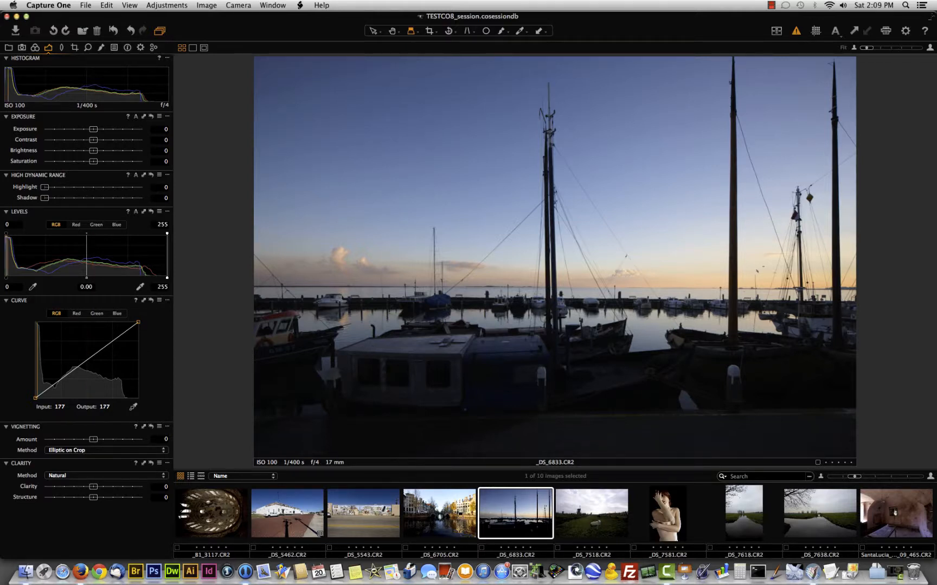
Set the High Dynamic Range Highlight recovery of the canal photo _DS_6705.CR2 to 52
left_click(458, 515)
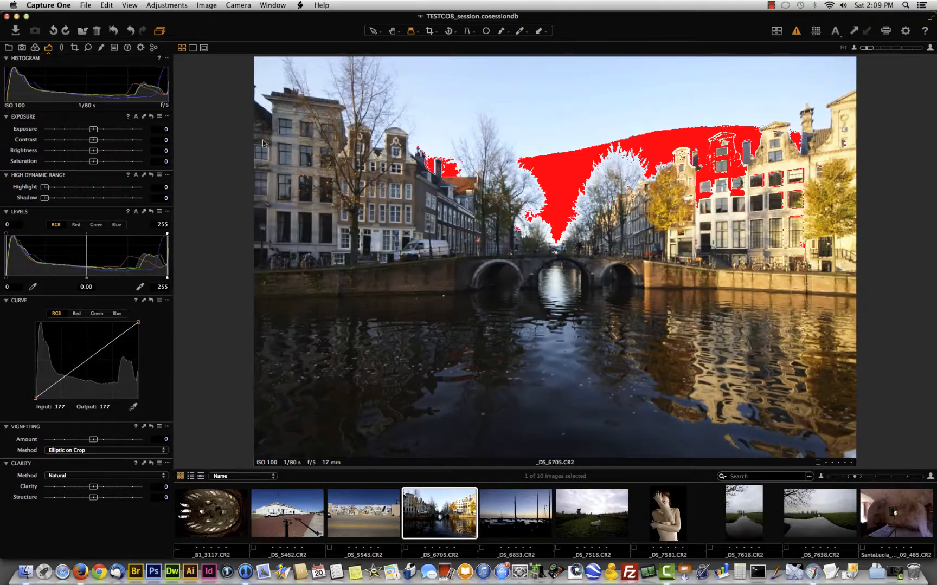
left_click_drag(47, 191, 99, 193)
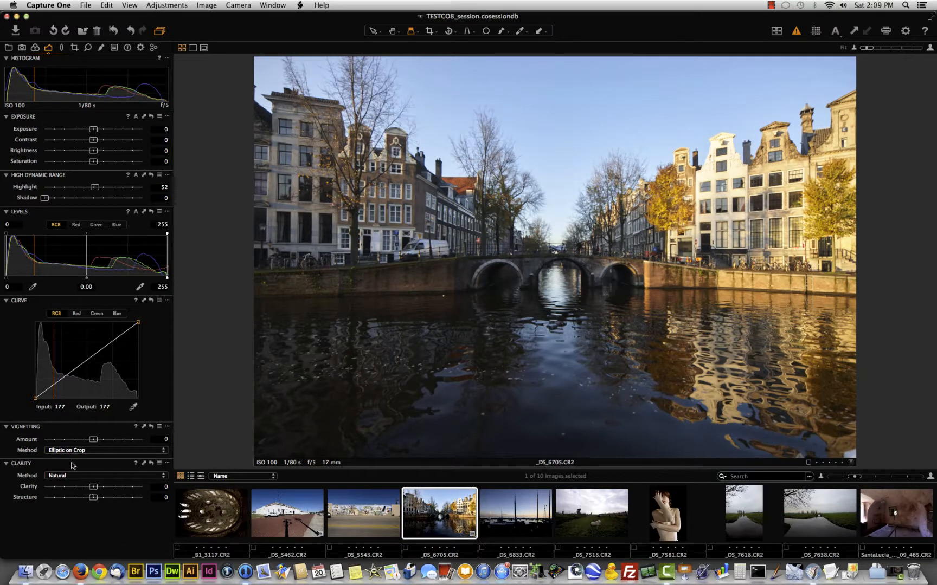
Detach the Clarity tool to float over the canal photo and set Clarity to 54 with the Natural method
left_click_drag(76, 465, 351, 299)
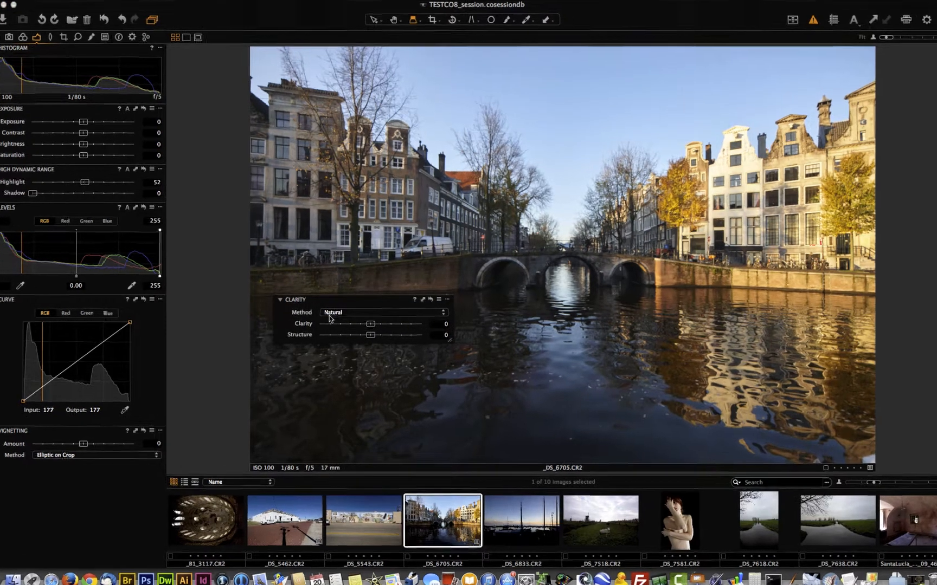
left_click(330, 314)
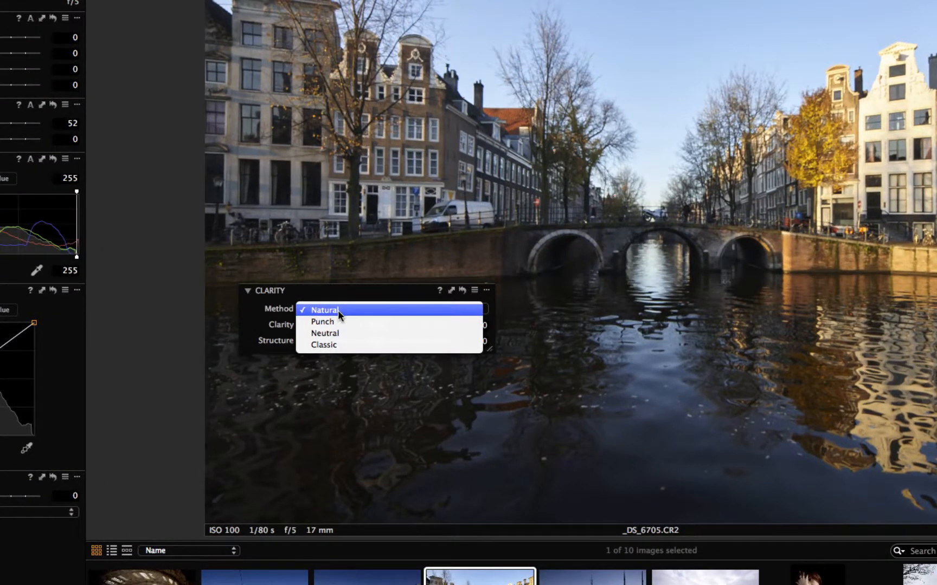
left_click(337, 310)
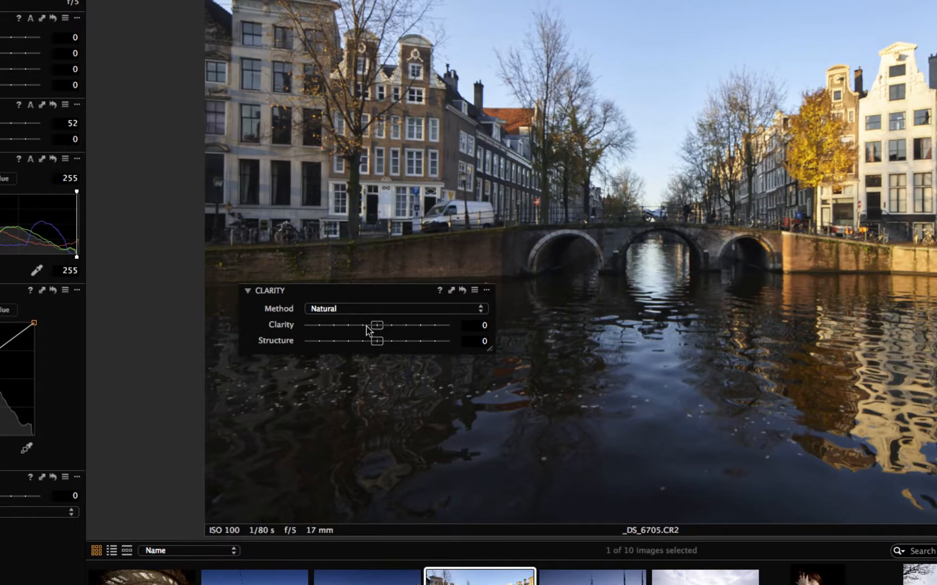
mouse_move(378, 328)
left_mouse_down()
mouse_move(419, 330)
mouse_move(397, 328)
left_mouse_up()
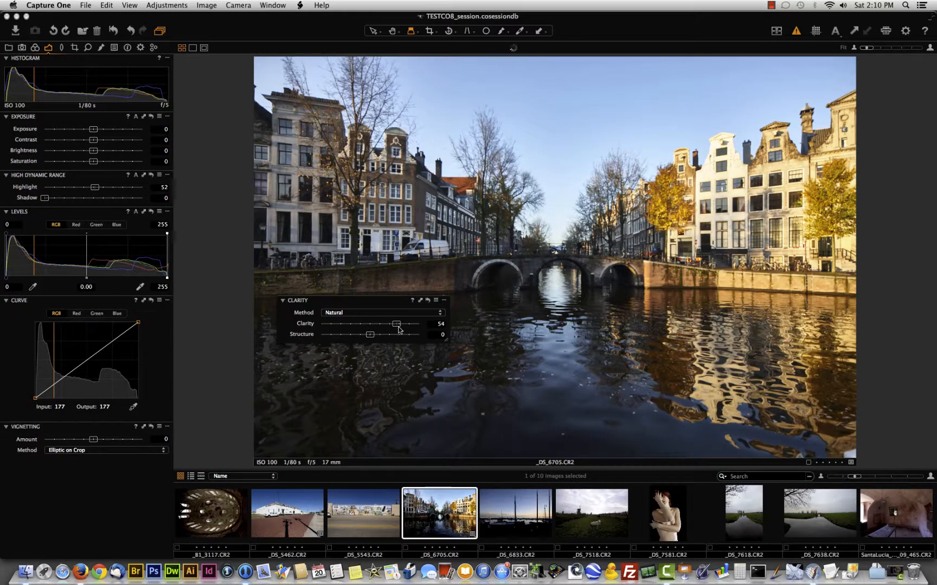
Try the Punch and Neutral Clarity methods on the canal photo at Clarity 54 and return to Natural
left_click(374, 314)
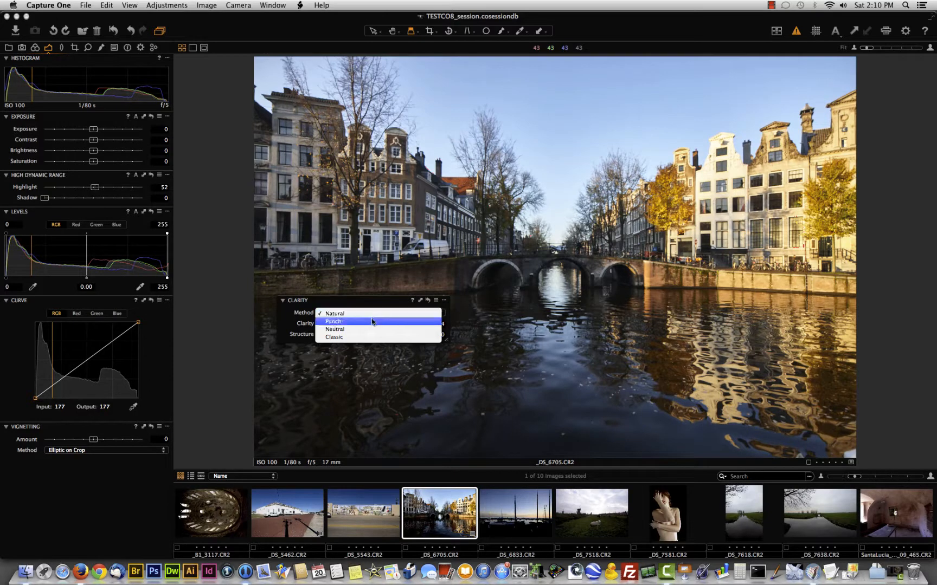
left_click(372, 321)
left_click(354, 314)
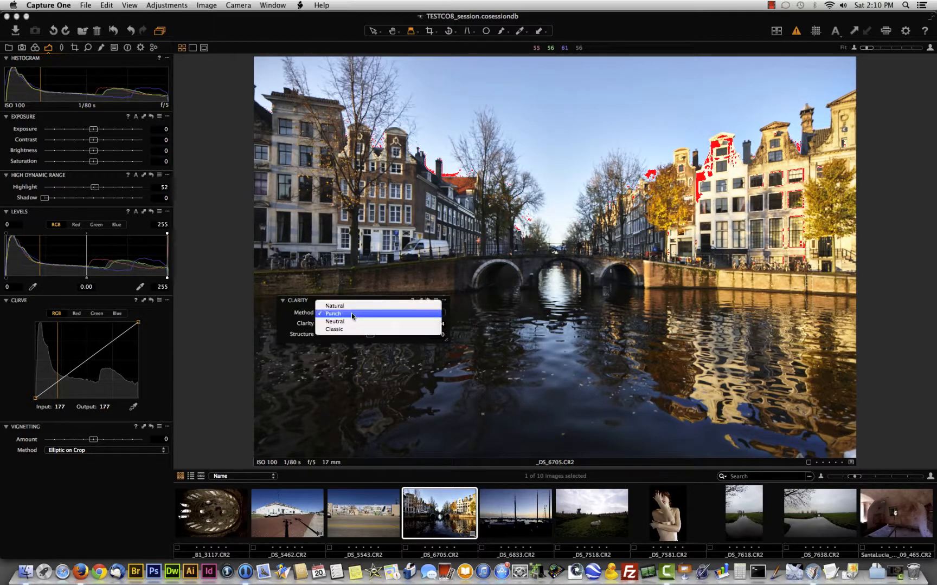
left_click(350, 321)
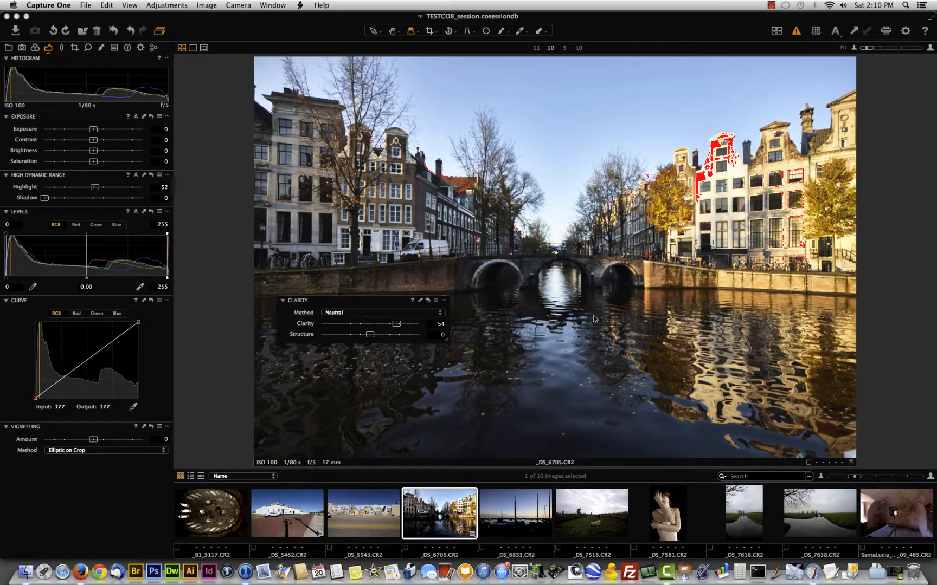
left_click(360, 313)
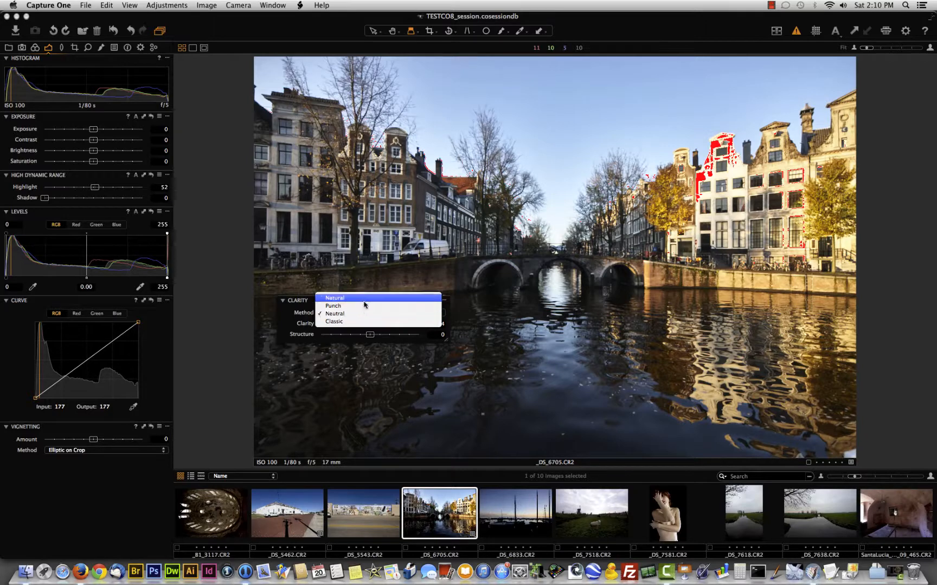
left_click(365, 305)
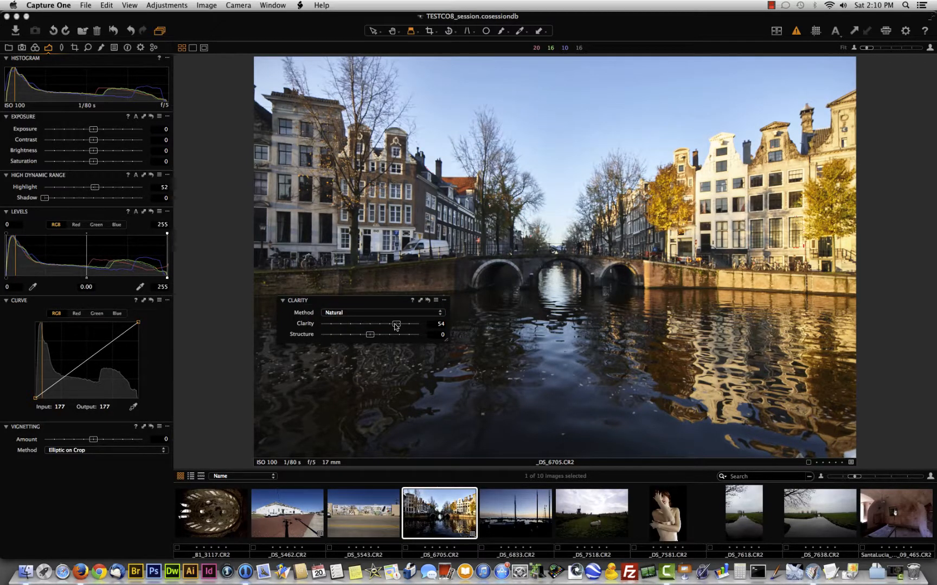
Lower the canal photo's Clarity to 32, reset it to 0, and move the floating Clarity tool toward the image's edge
left_click_drag(397, 326, 385, 328)
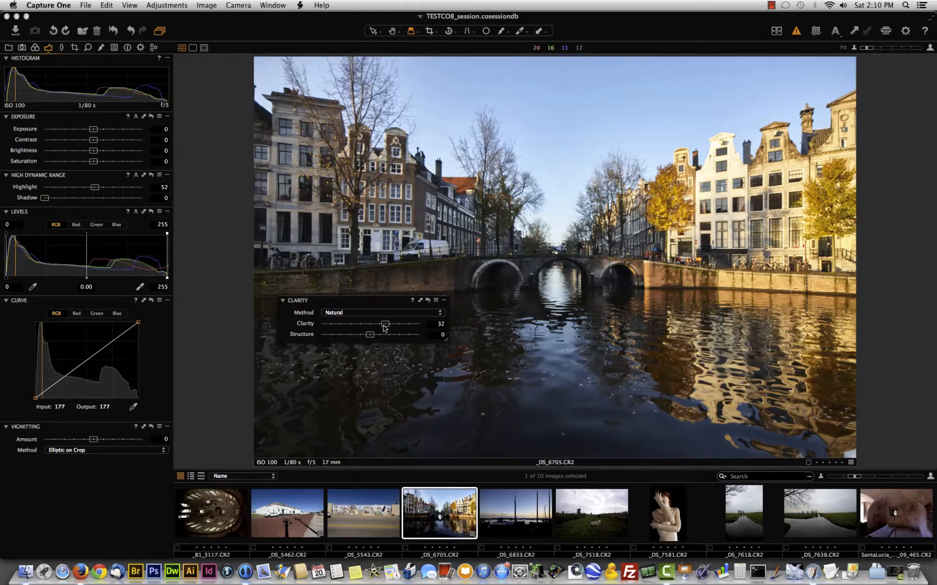
double_click(383, 328)
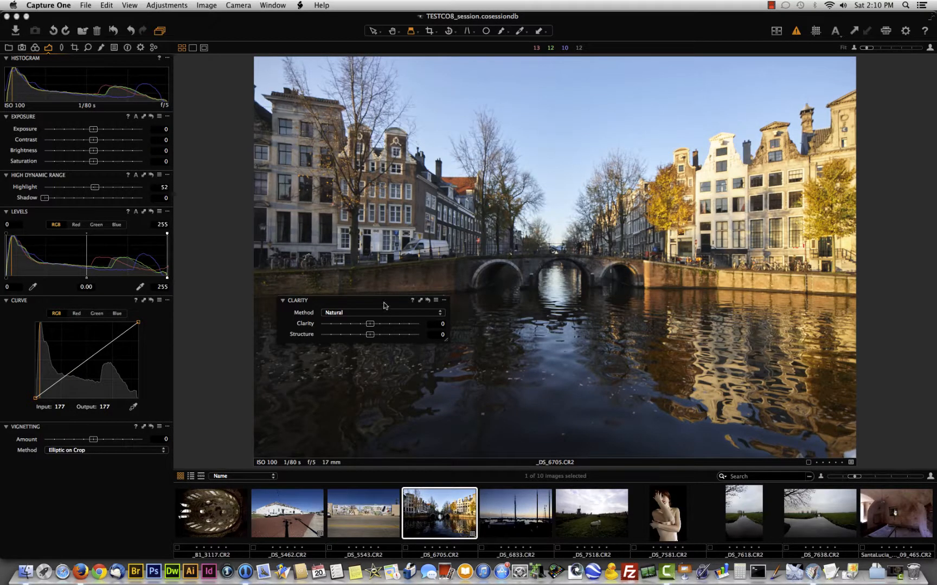
left_click_drag(384, 302, 306, 353)
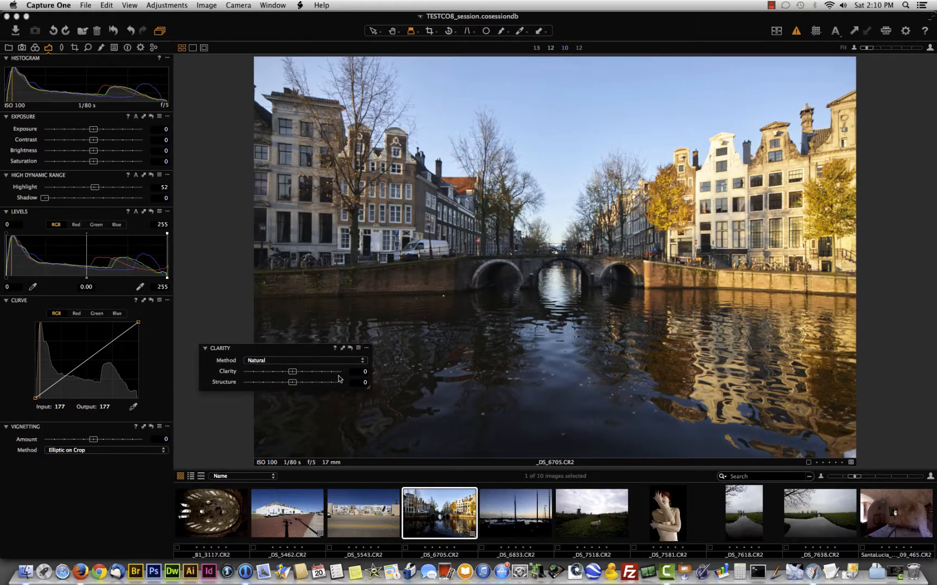
Set Clarity to 36 on the portrait photo _DS_7581.CR2 and try the Punch method
left_click(672, 515)
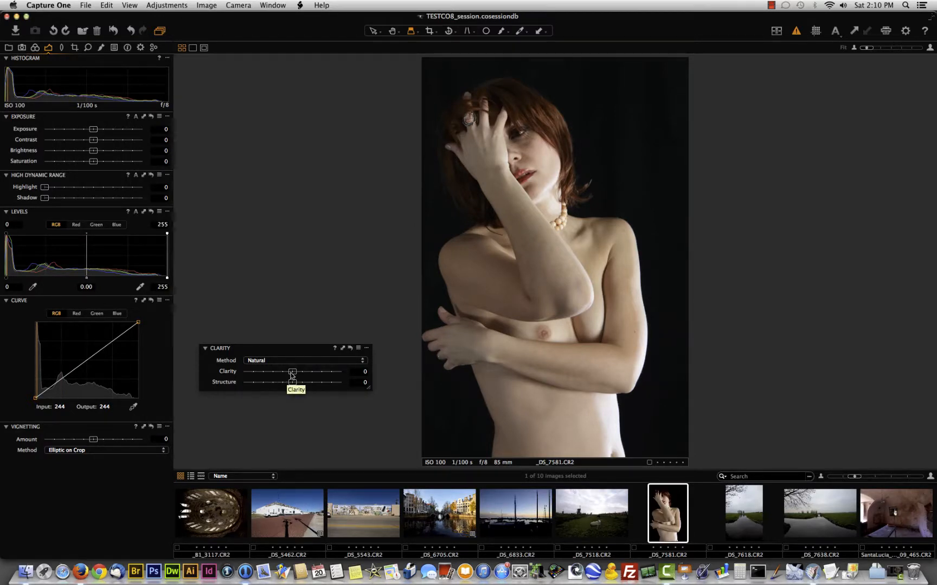
mouse_move(290, 372)
left_mouse_down()
mouse_move(320, 374)
mouse_move(307, 379)
left_mouse_up()
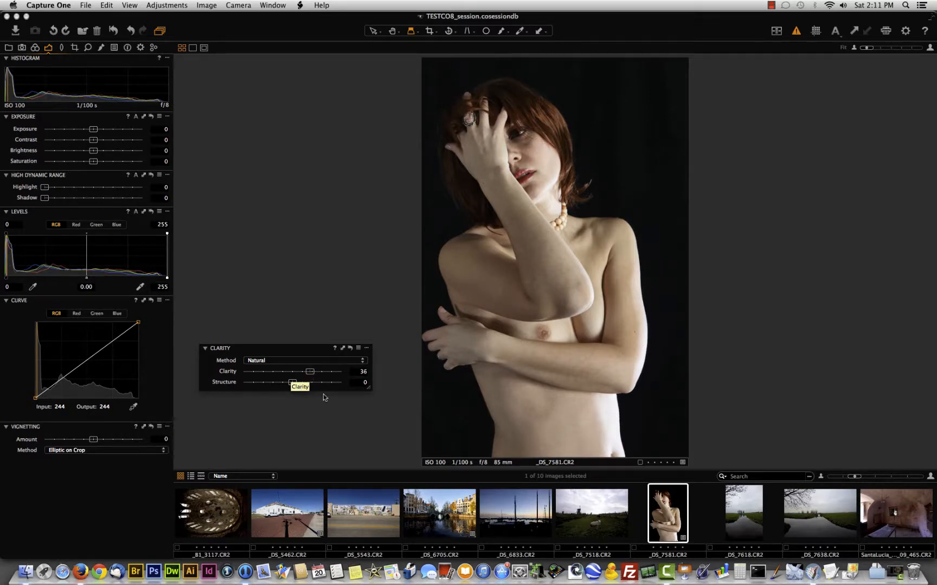
left_click(308, 361)
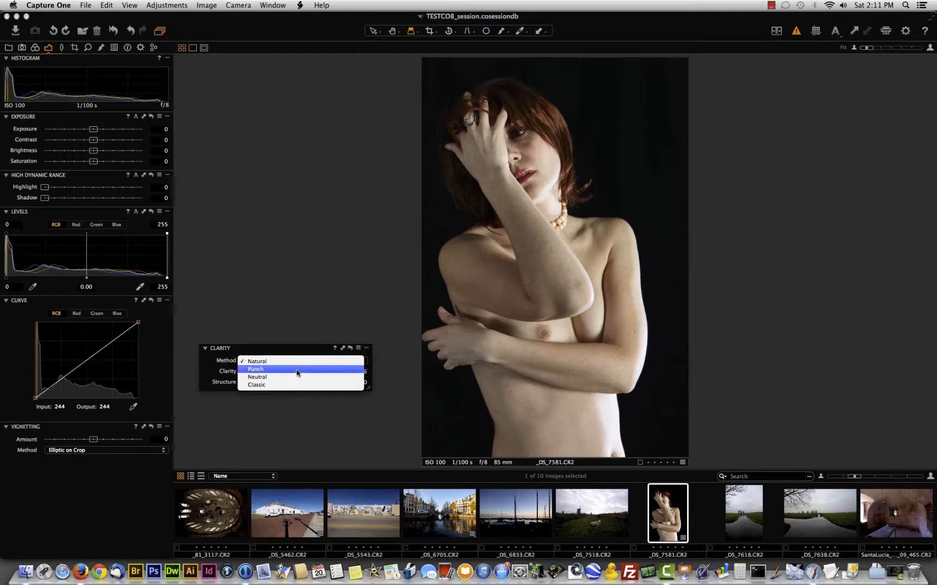
left_click(297, 369)
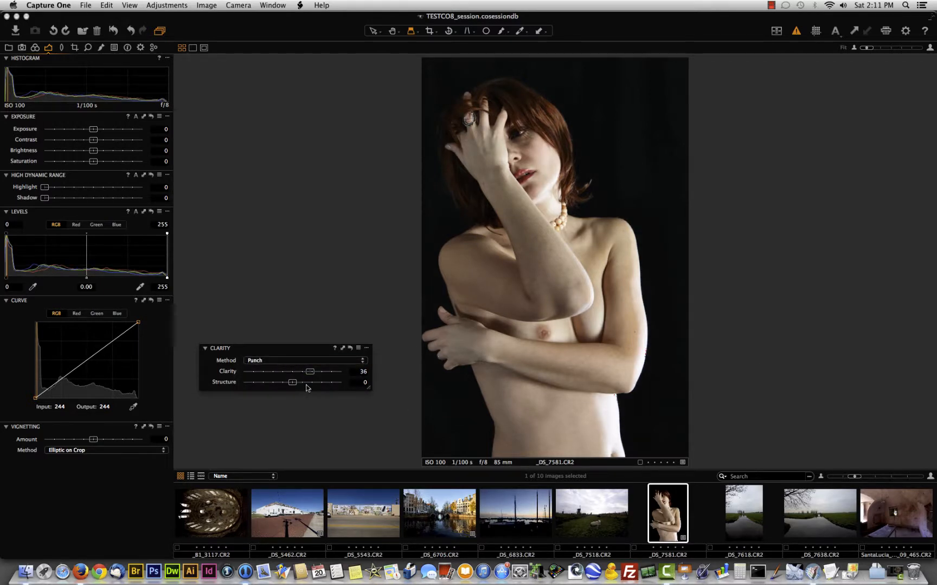
Restore the portrait's Clarity to the Natural method at 0 and dock the Clarity tool below Vignetting
left_click(278, 361)
left_click(277, 371)
left_click(279, 361)
left_click(283, 350)
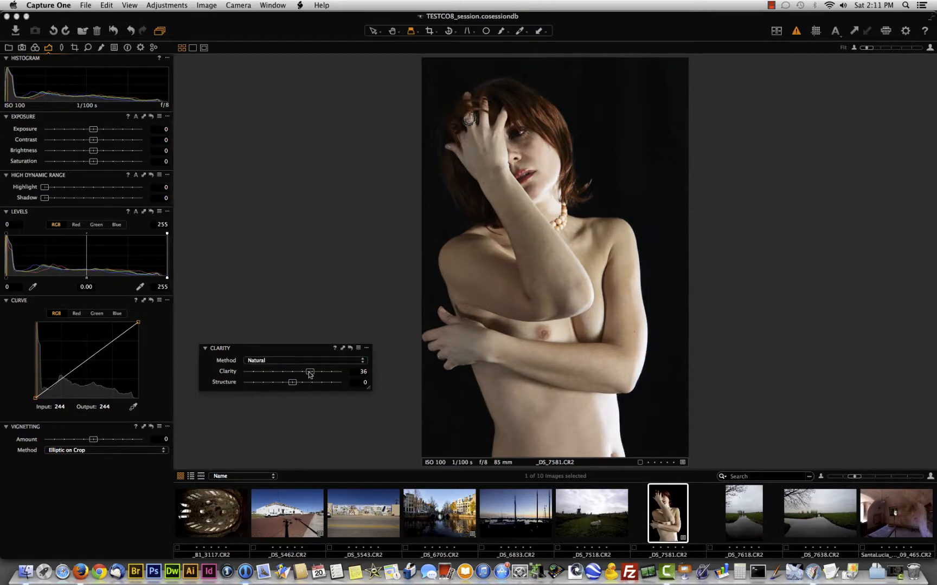
left_click_drag(295, 351, 91, 466)
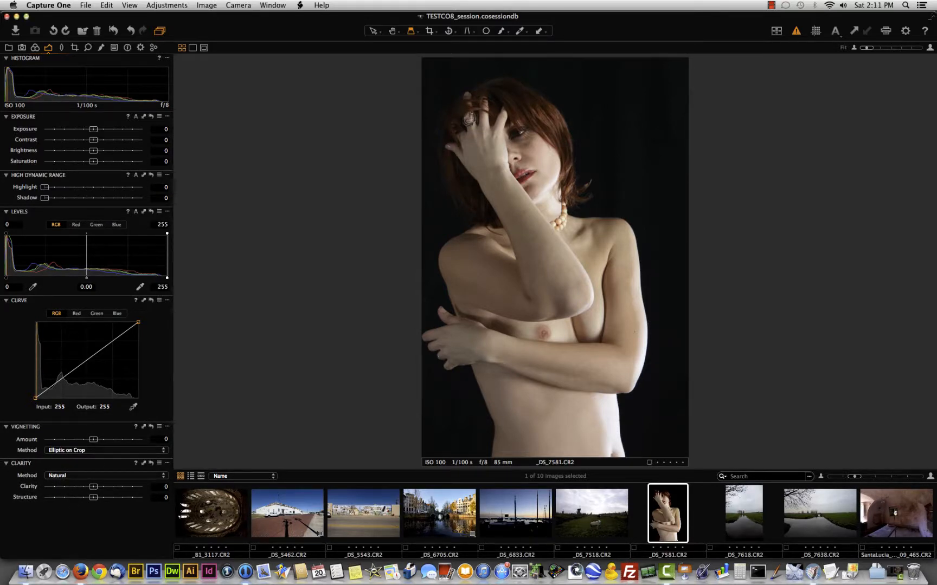
Compare the Lens Correction settings of the canal photo _DS_6705.CR2 and the portrait _DS_7581.CR2
left_click(456, 519)
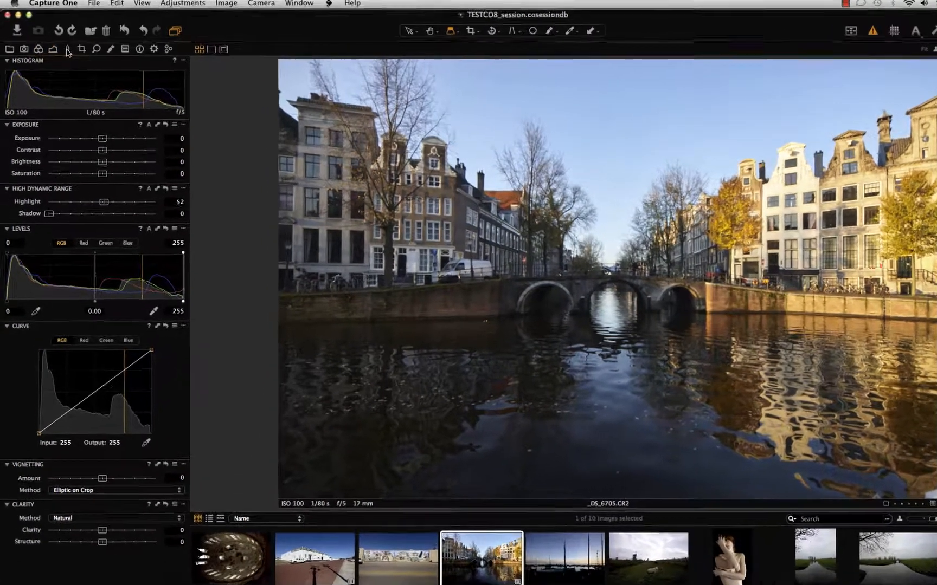
left_click(68, 50)
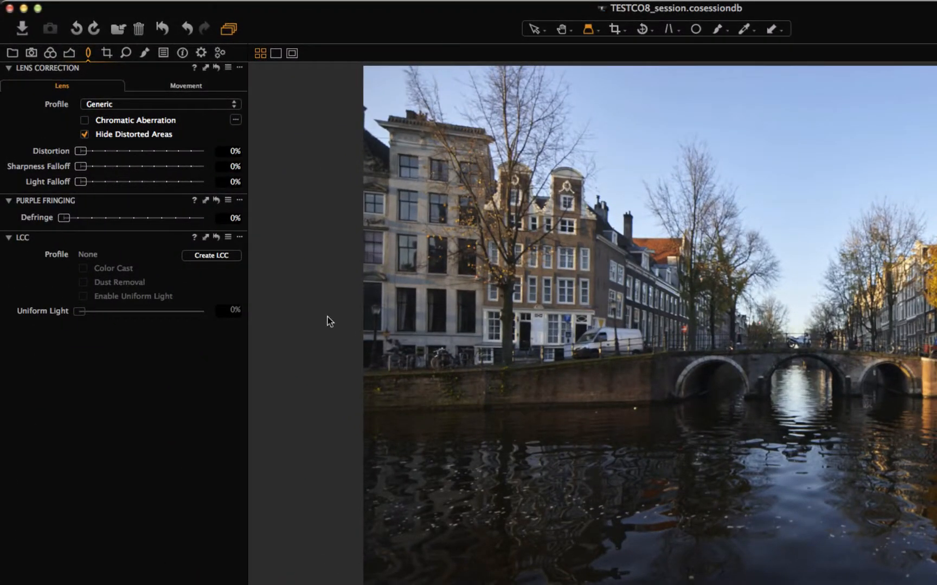
left_click(645, 584)
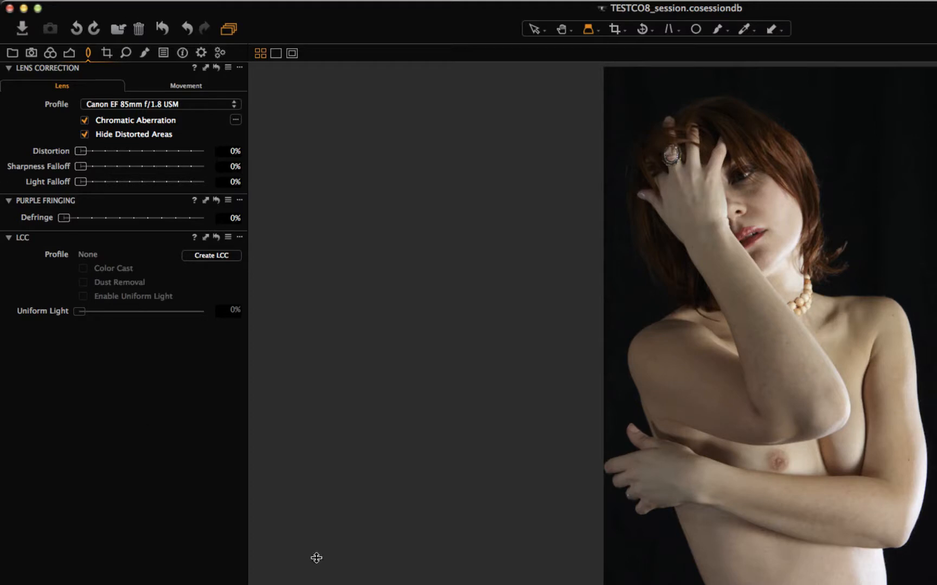
key("Right")
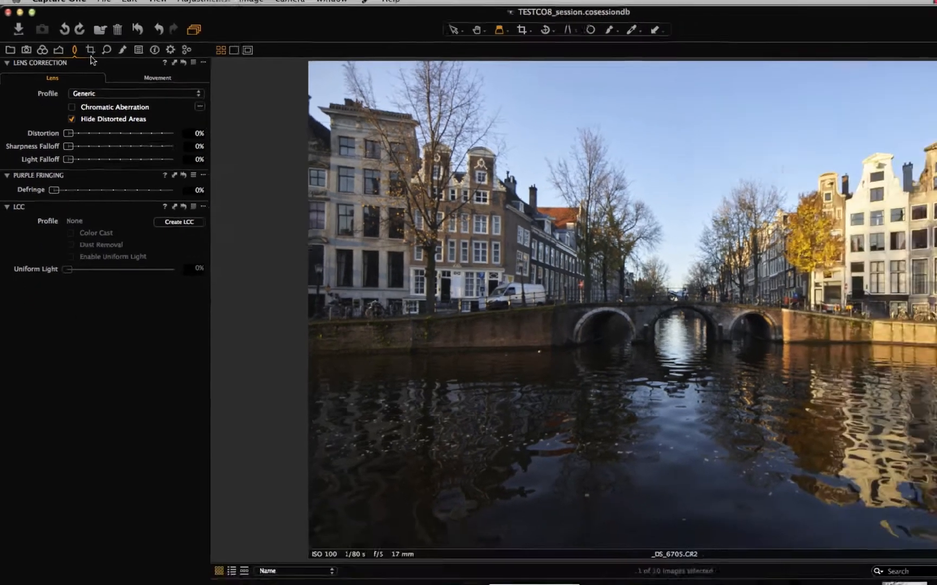
Look at the crop and keystone tools, and detach the Film Grain tool to float over the canal photo
left_click(107, 58)
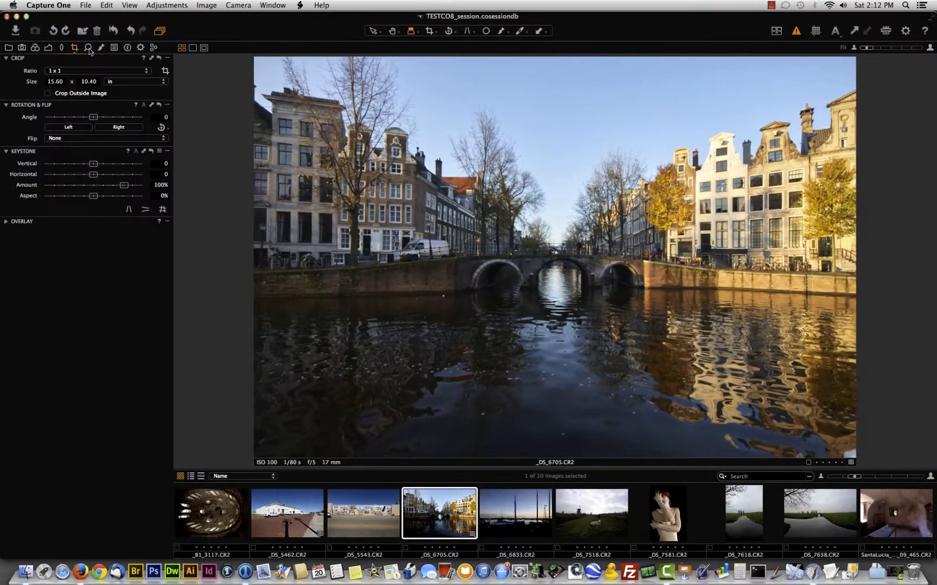
left_click(89, 49)
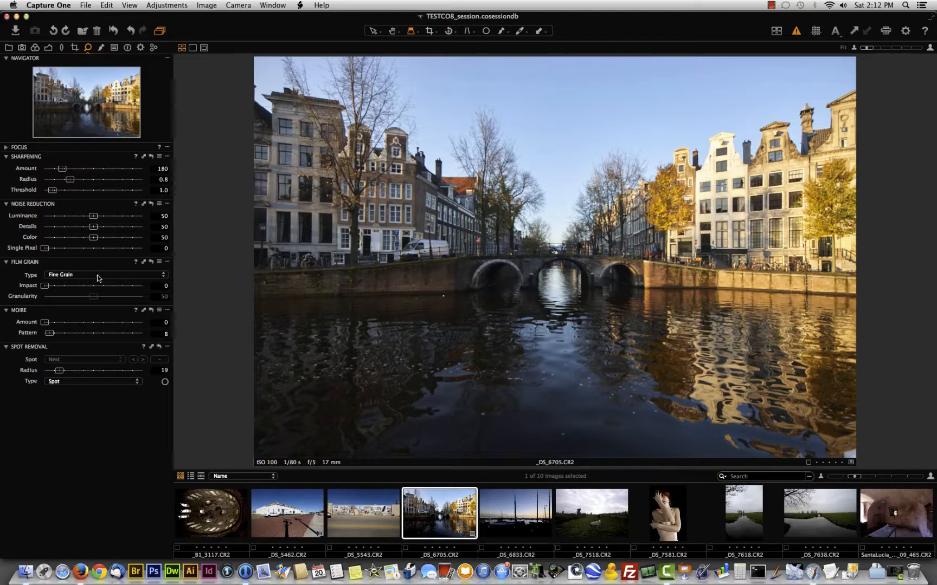
left_click_drag(98, 263, 368, 325)
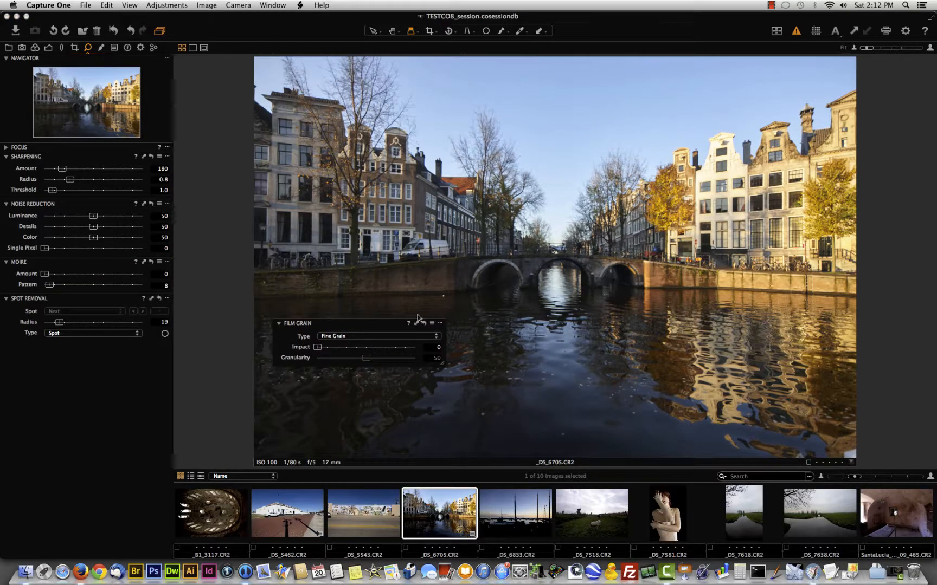
Convert the portrait photo _DS_7581.CR2 to black and white
left_click(659, 515)
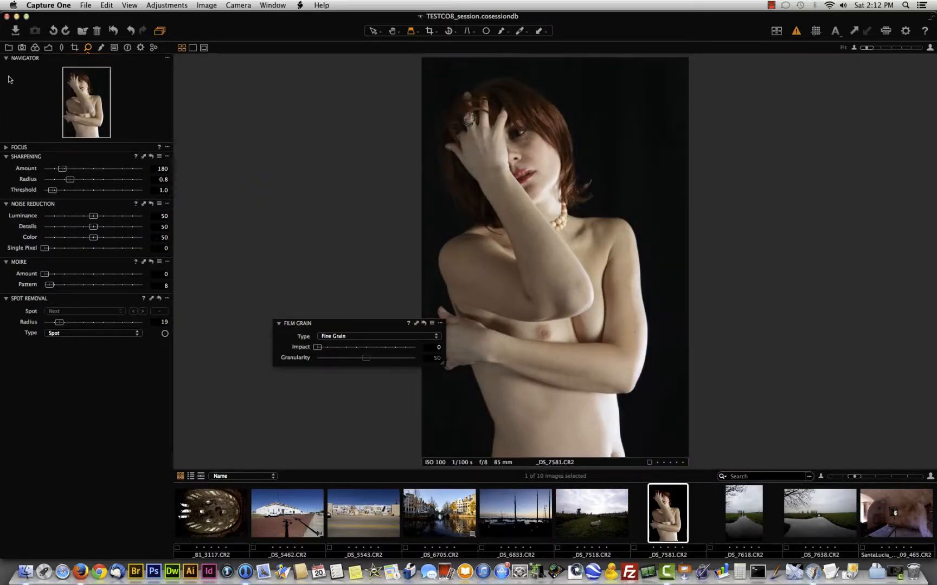
left_click(35, 47)
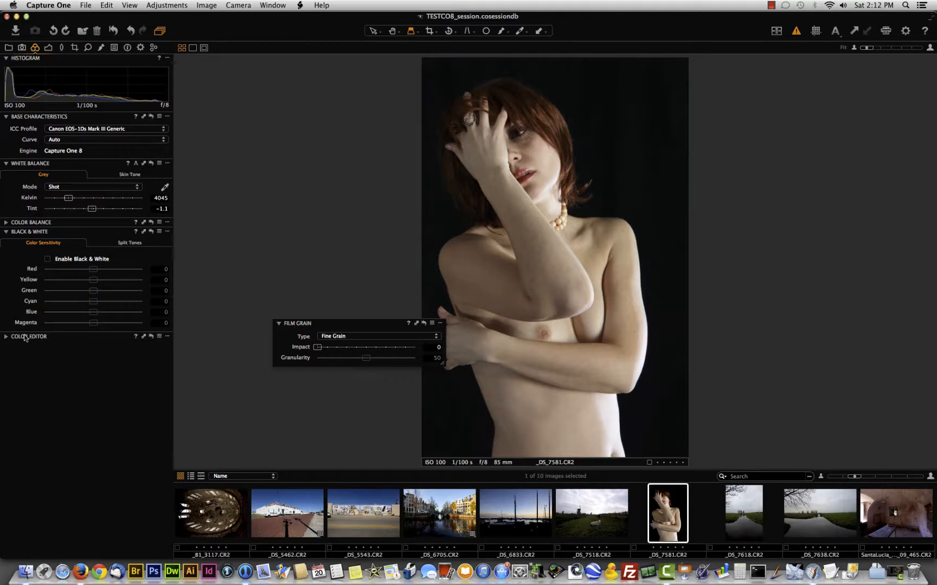
left_click(47, 259)
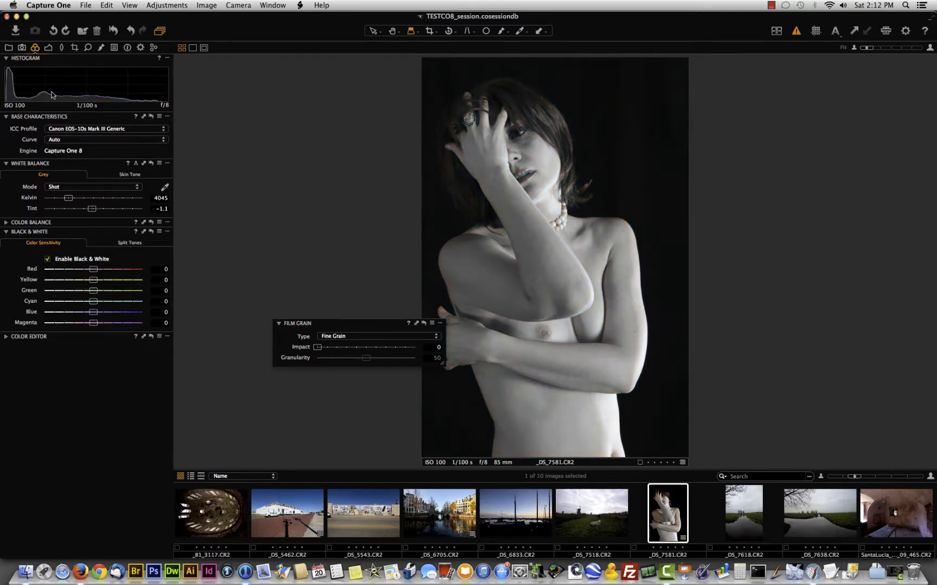
Apply Fine Grain film grain with an Impact of 88 to the portrait and inspect the face with the Loupe
left_click(89, 47)
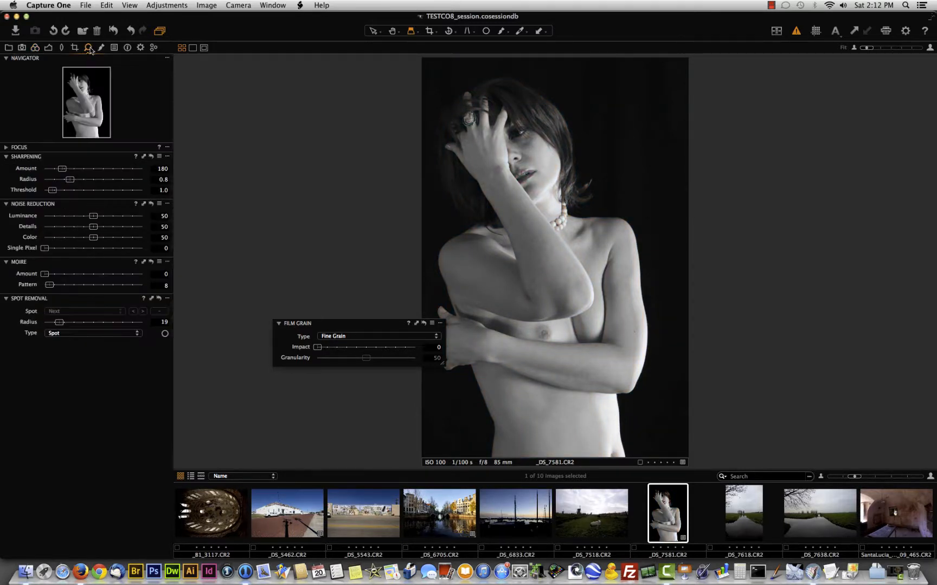
left_click_drag(355, 323, 370, 304)
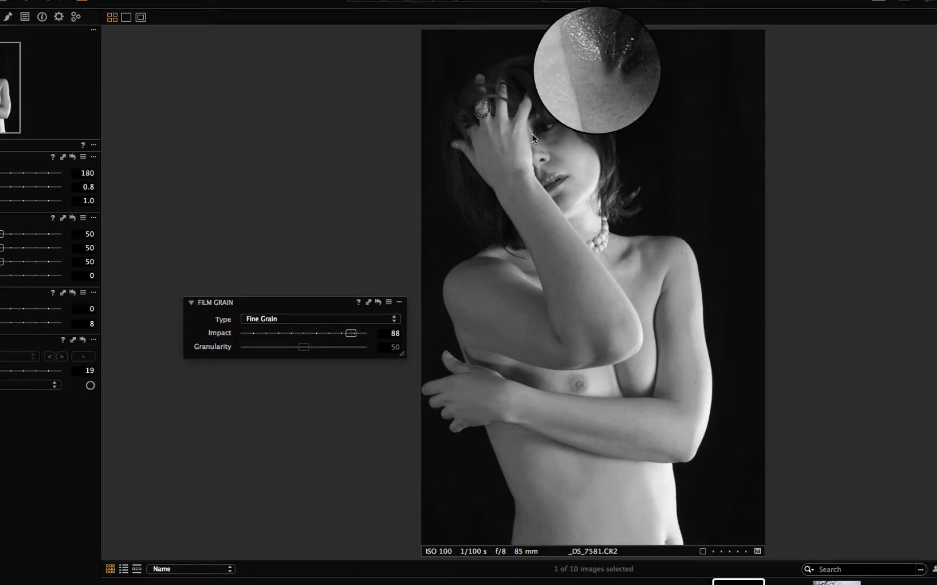
left_click_drag(549, 139, 596, 246)
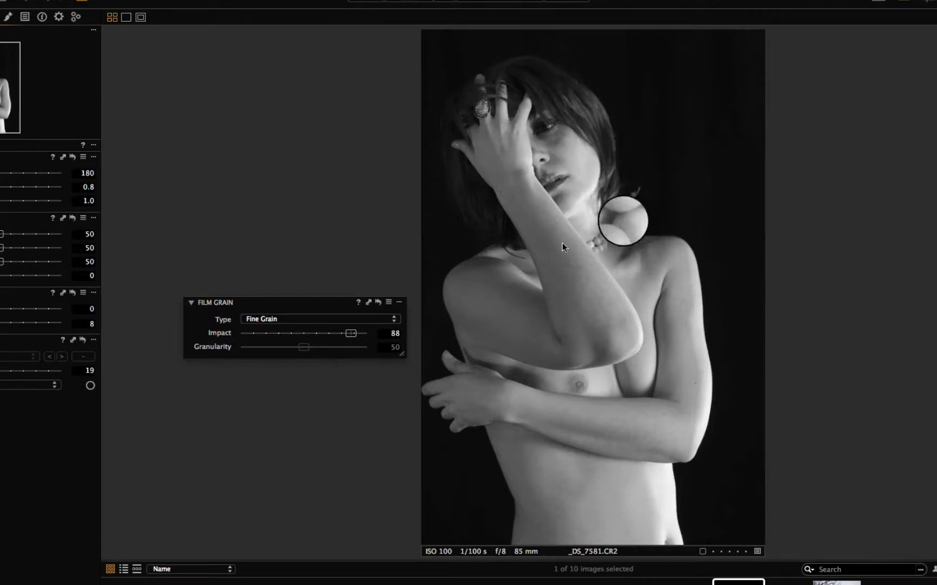
Try the Silver Rich grain type on the portrait, change it to Harsh Grain, and inspect both with the Loupe
left_click(293, 320)
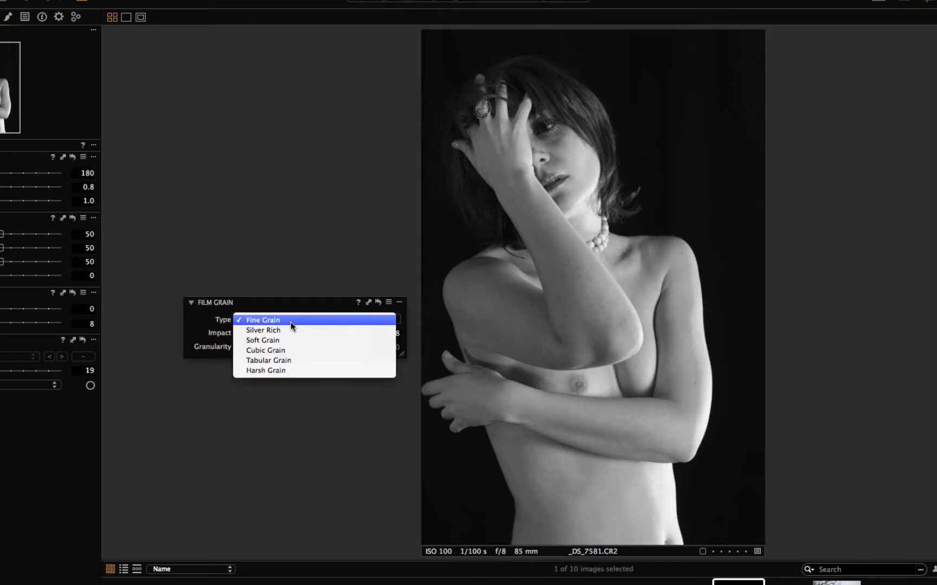
left_click(289, 330)
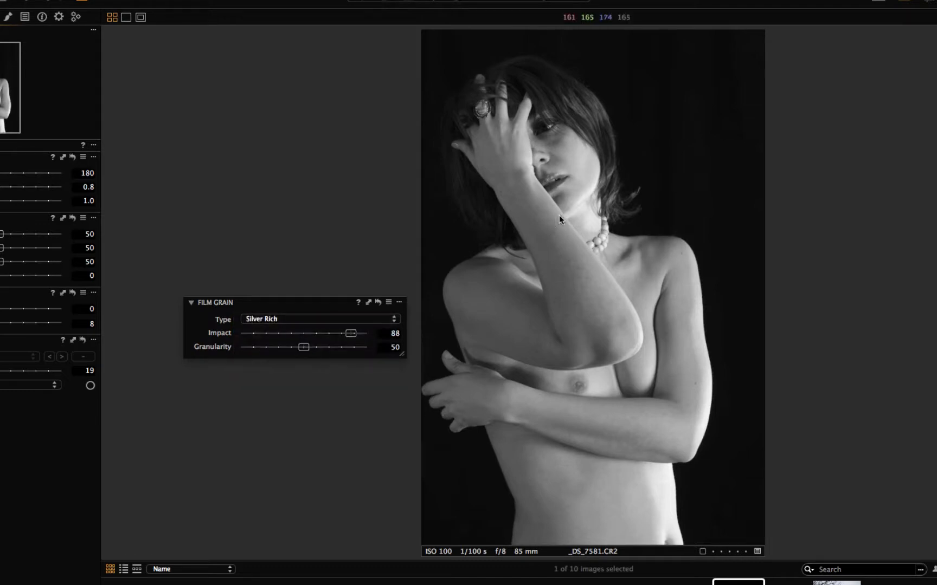
left_click_drag(568, 203, 545, 192)
left_click(264, 319)
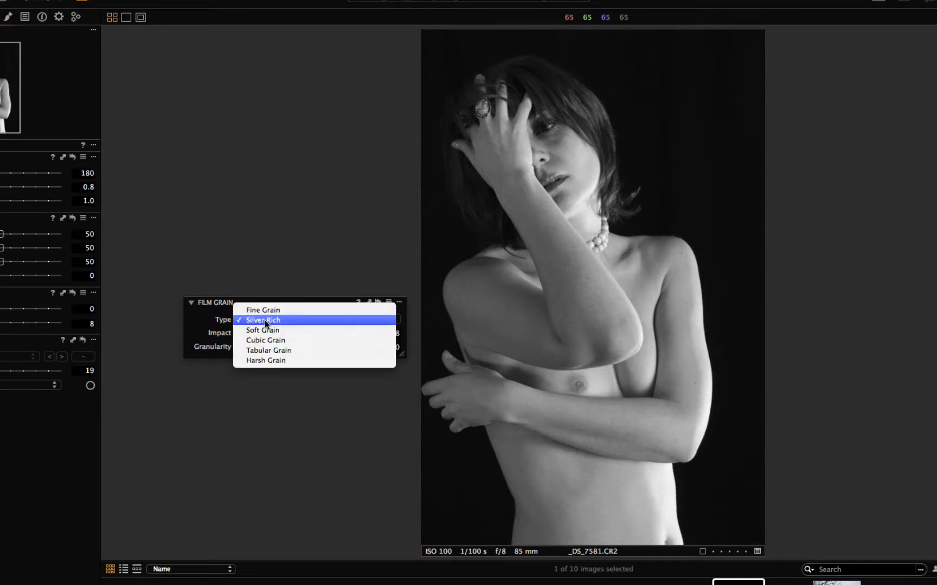
left_click(265, 361)
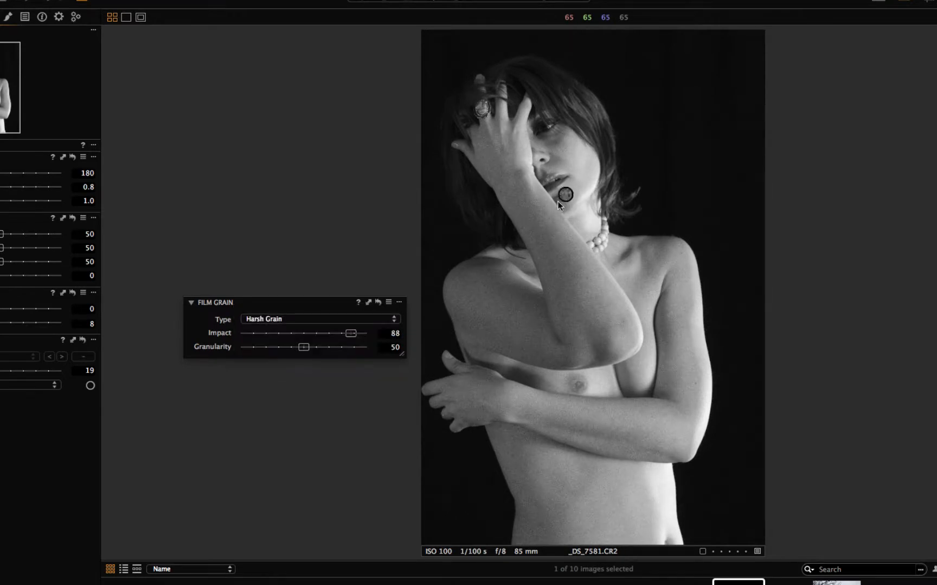
left_click_drag(558, 201, 549, 179)
Return the portrait's Film Grain Impact to 0 and dock the Film Grain tool below Spot Removal
left_click_drag(351, 333, 205, 330)
left_click_drag(331, 300, 111, 360)
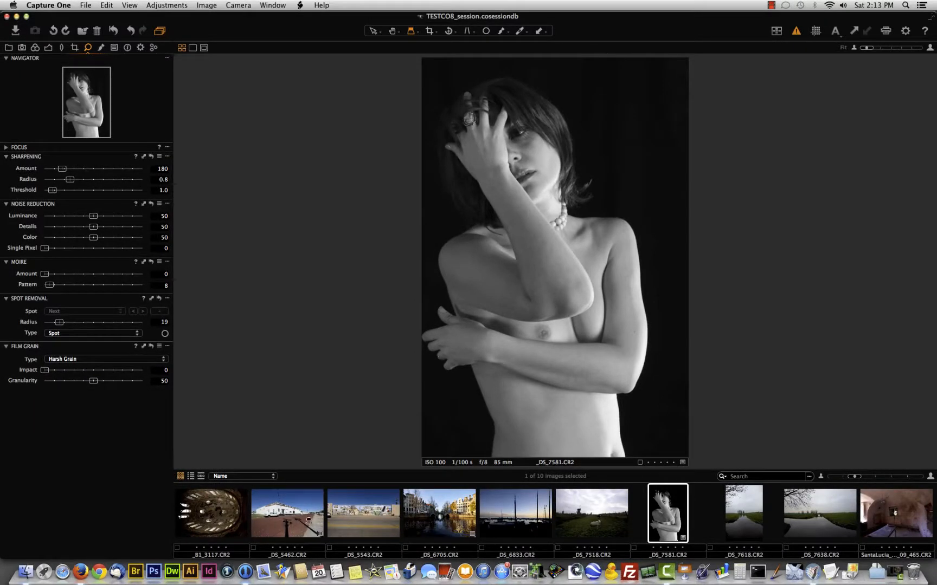
Display the landscape photo _DS_7638.CR2 and review the available Film Grain types, keeping Fine Grain
left_click(854, 526)
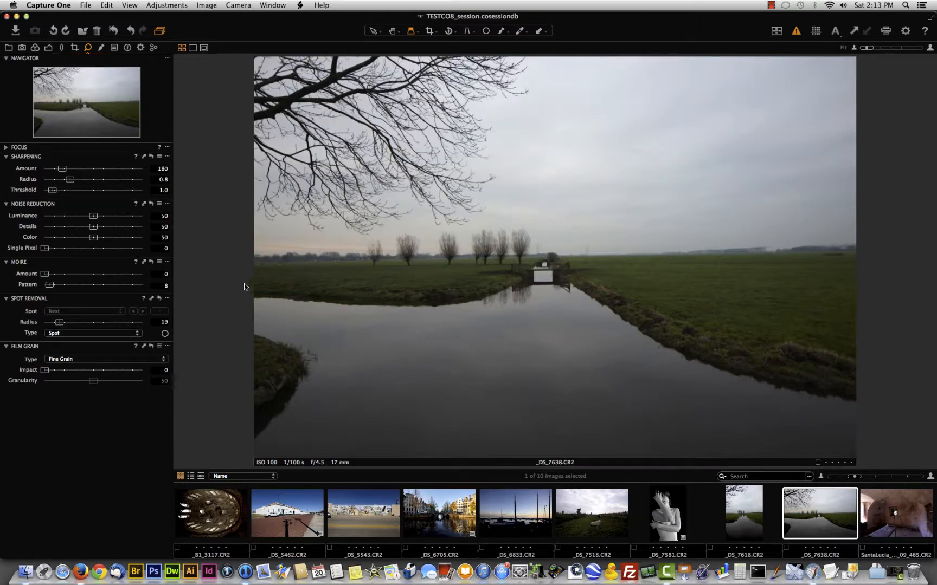
left_click(98, 359)
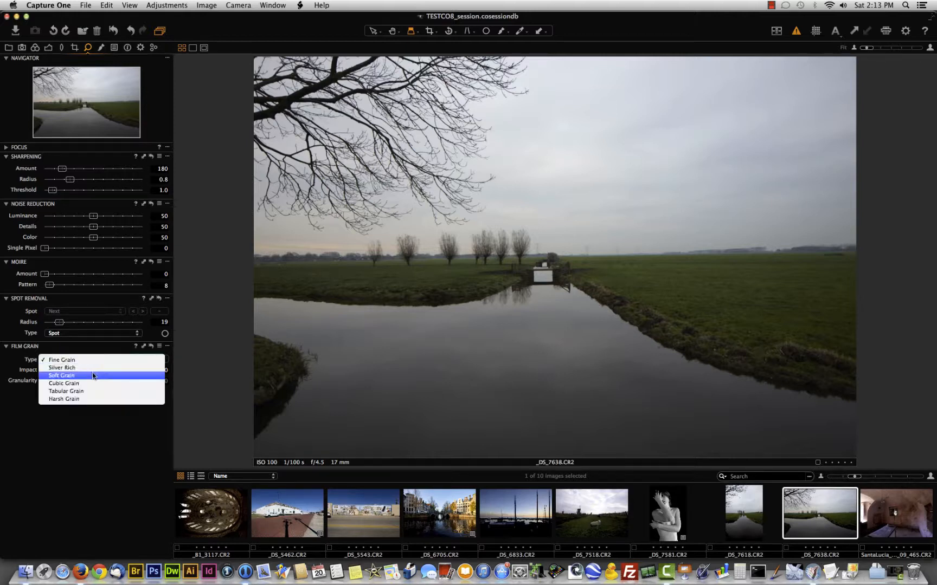
left_click(66, 453)
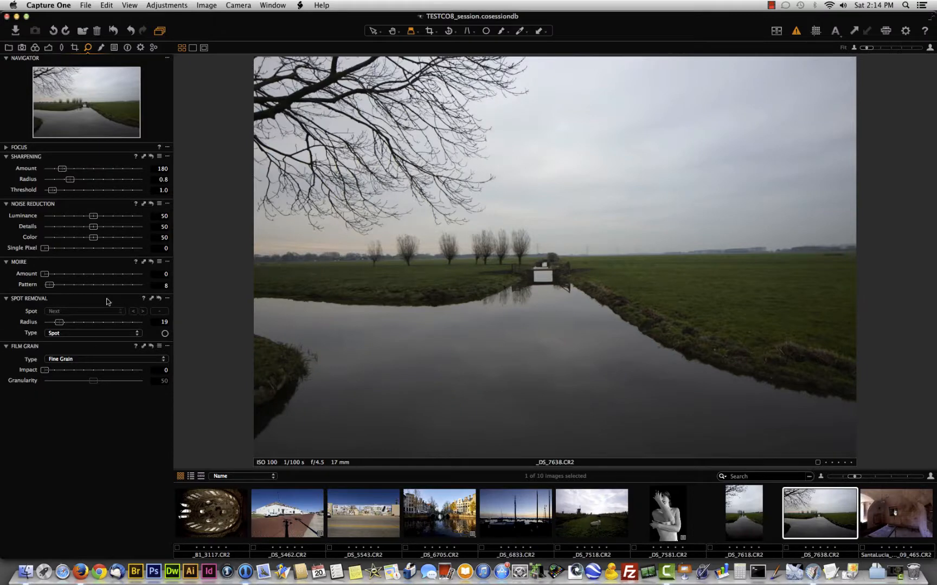
Display the canal photo _DS_6705.CR2 with its Local Adjustments tools and reset the photo's adjustments
left_click(101, 48)
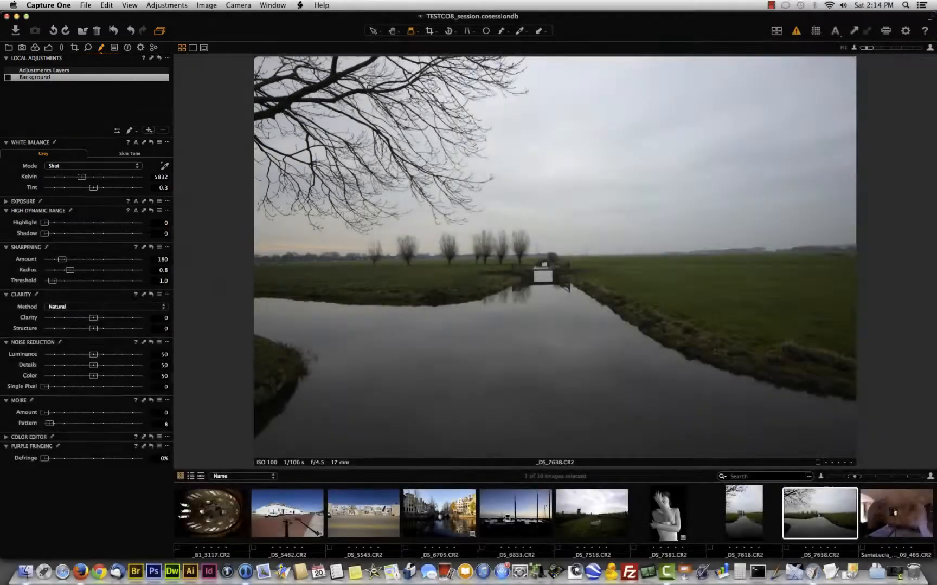
left_click(461, 513)
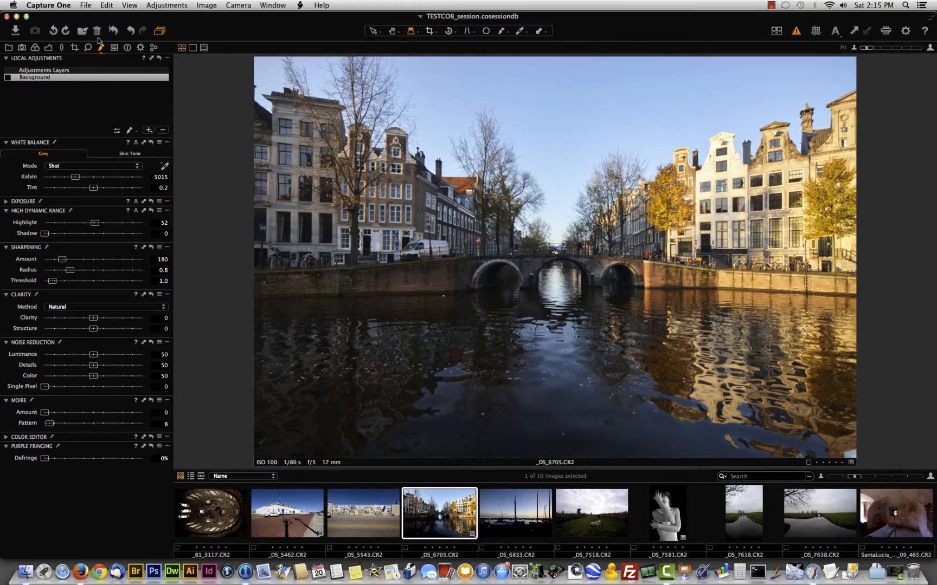
left_click(114, 33)
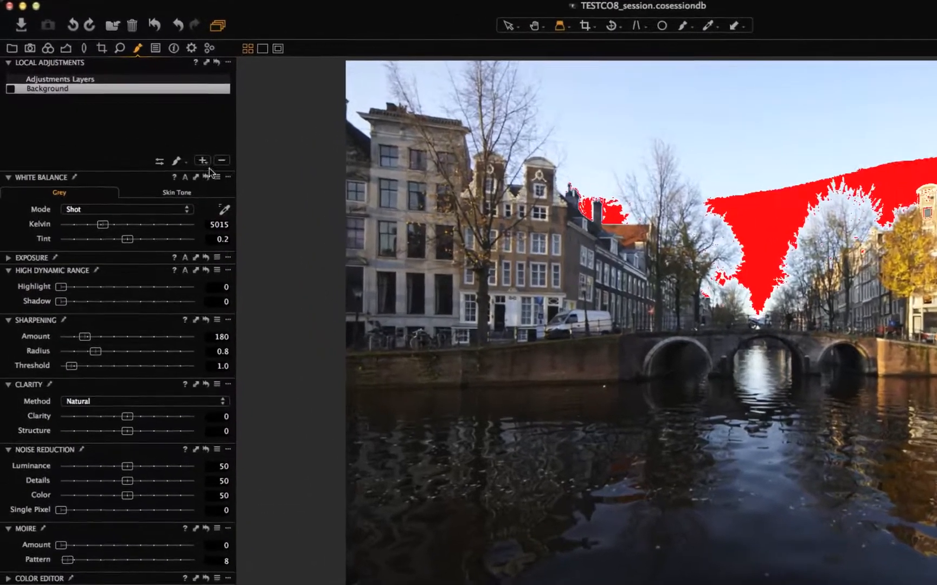
Add an adjustment layer with a gradient mask fading down from the sky and set its Highlight to 50
left_click(206, 161)
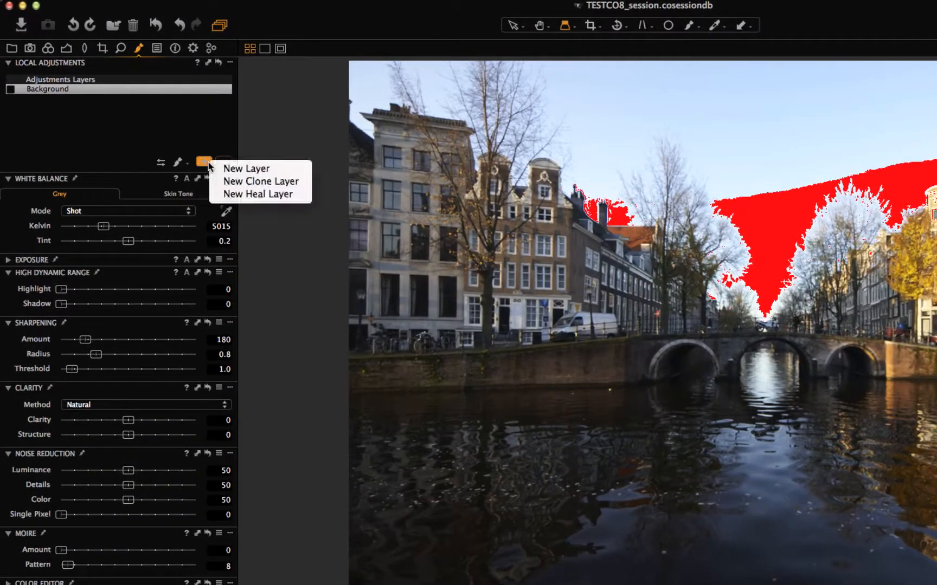
left_click(220, 169)
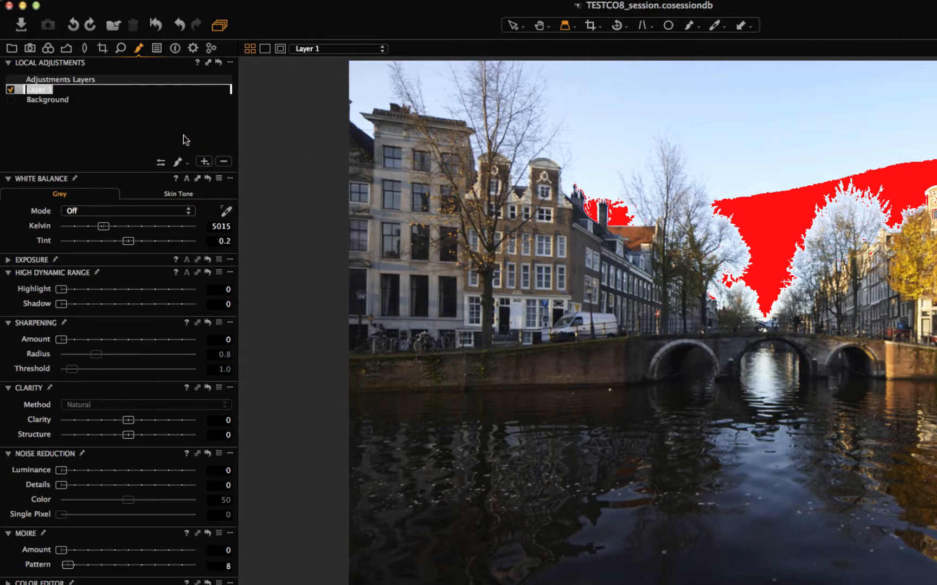
left_click(182, 167)
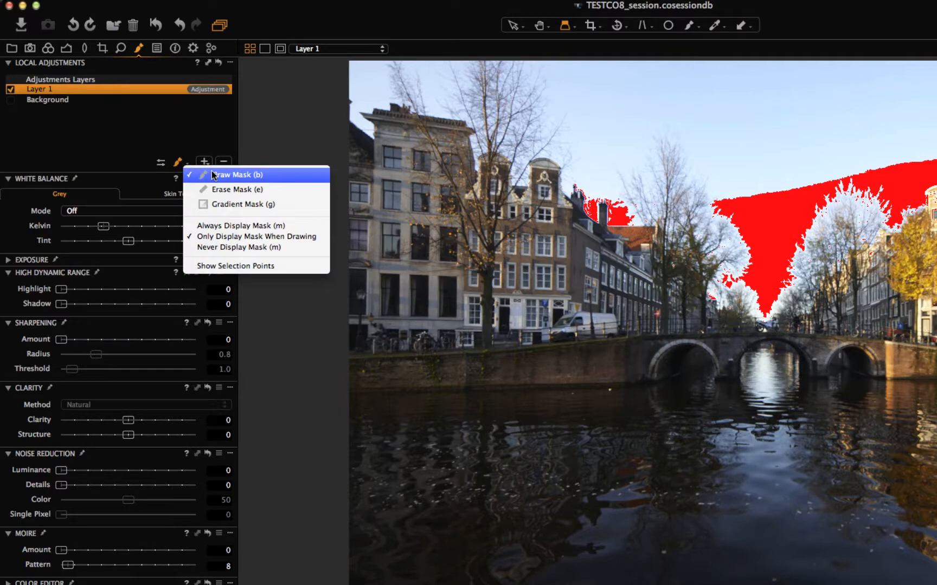
left_click(217, 200)
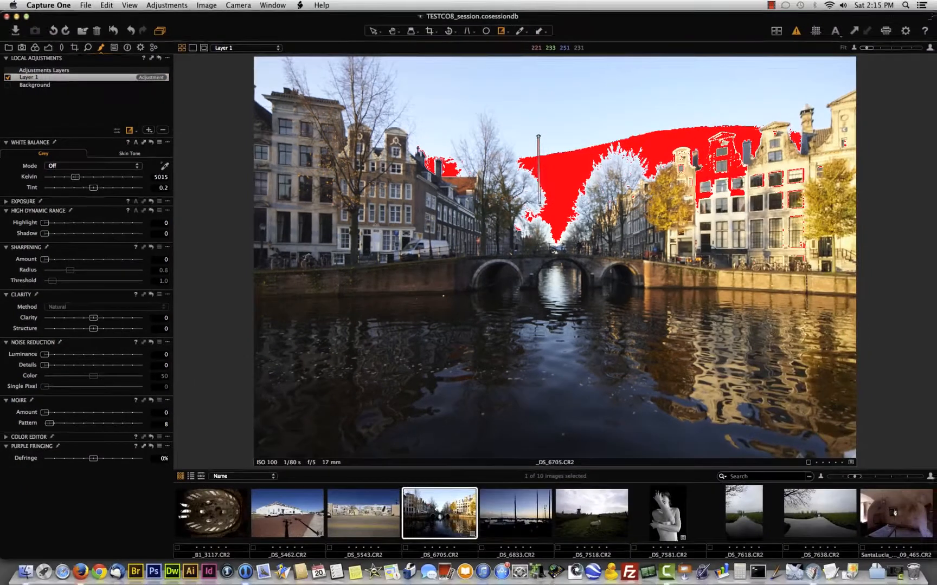
left_click_drag(614, 152, 611, 330)
left_click_drag(535, 294, 536, 296)
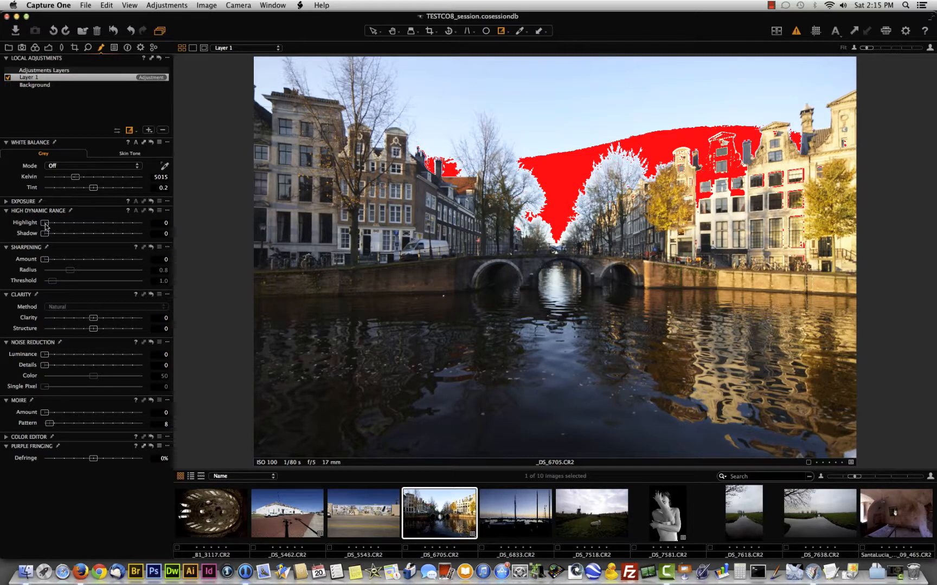
left_click_drag(47, 224, 95, 228)
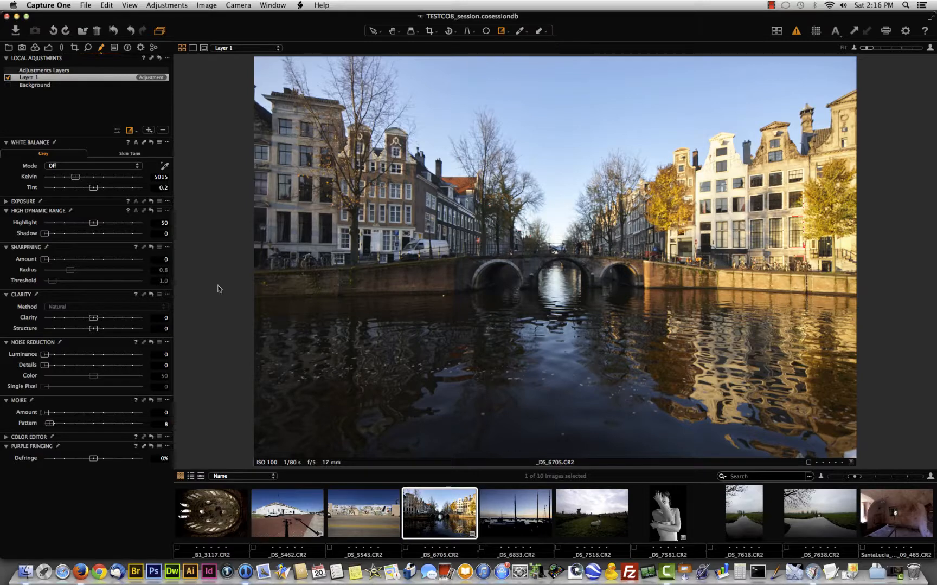
Add a second adjustment layer with a gradient mask fading up from the water and set its Shadow to 20
left_click(146, 131)
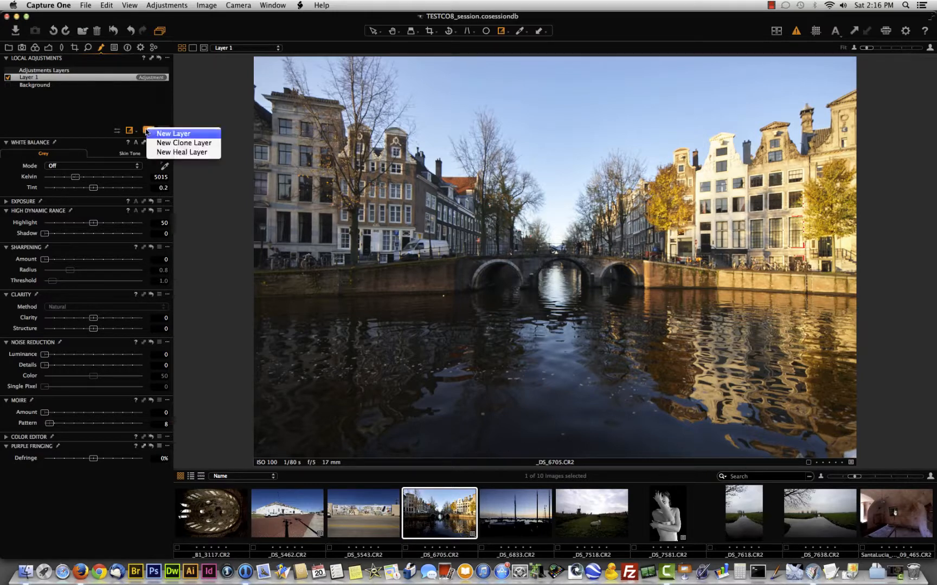
left_click(150, 132)
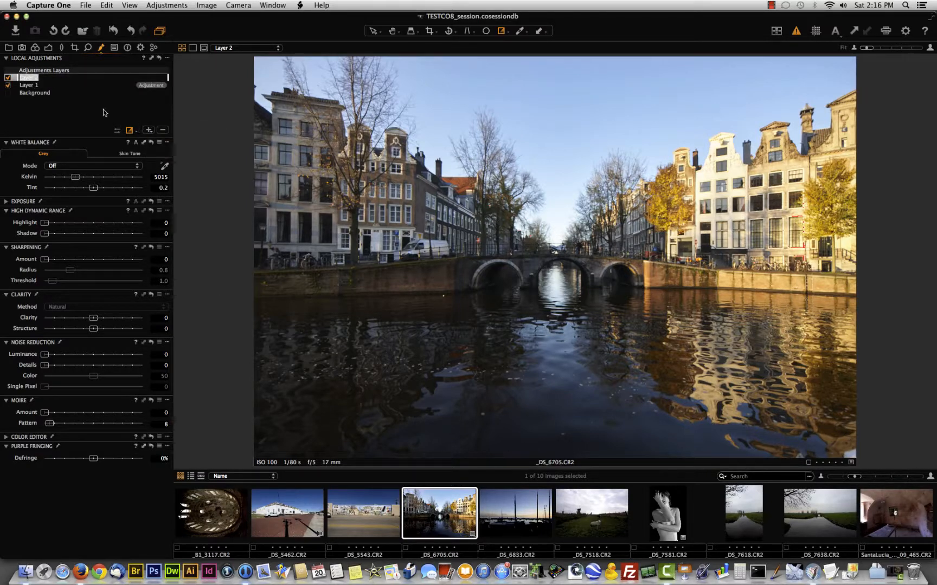
key("Return")
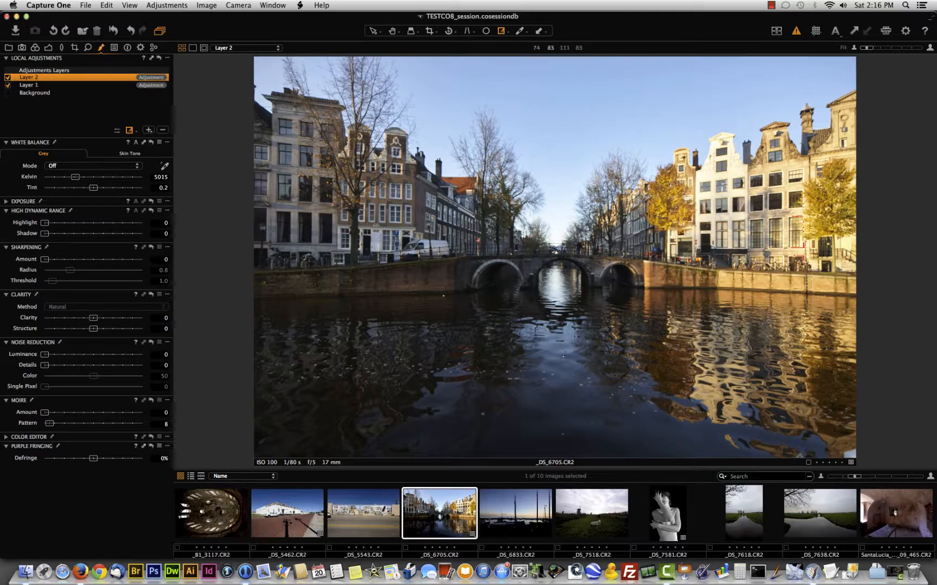
left_click_drag(560, 327, 558, 253)
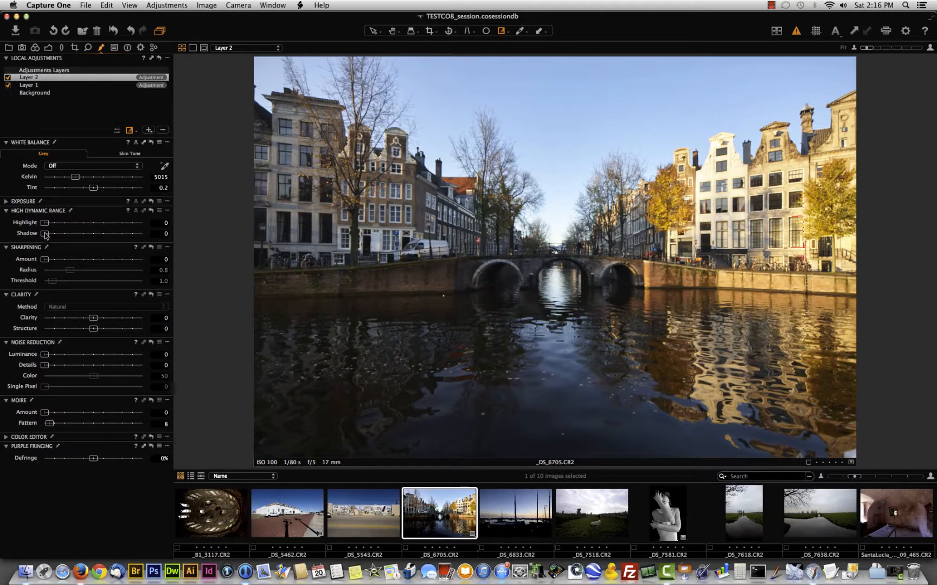
left_click_drag(45, 233, 61, 237)
left_click_drag(60, 235, 65, 237)
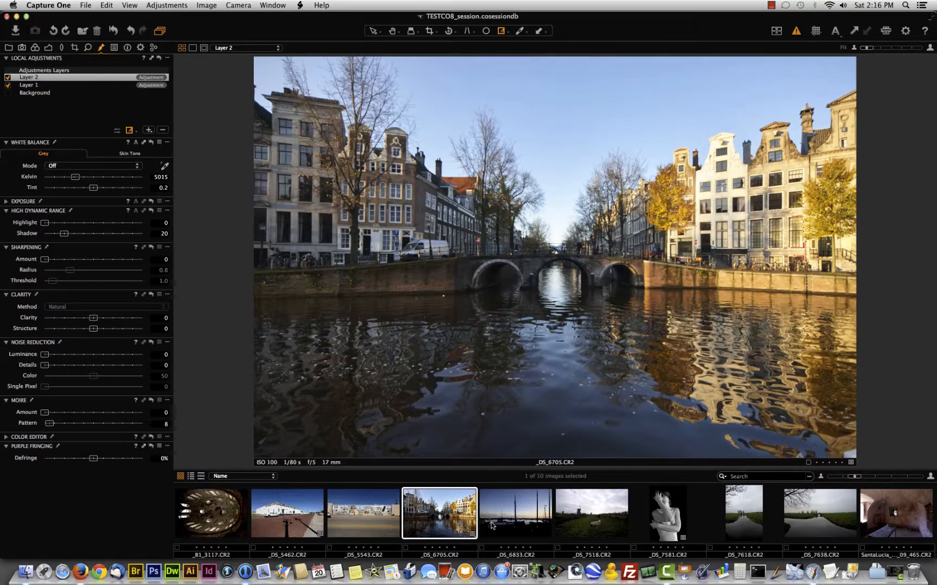
Display the mural photo _DS_5543.CR2 and add a clone layer to it, keeping the default layer name
left_click(350, 520)
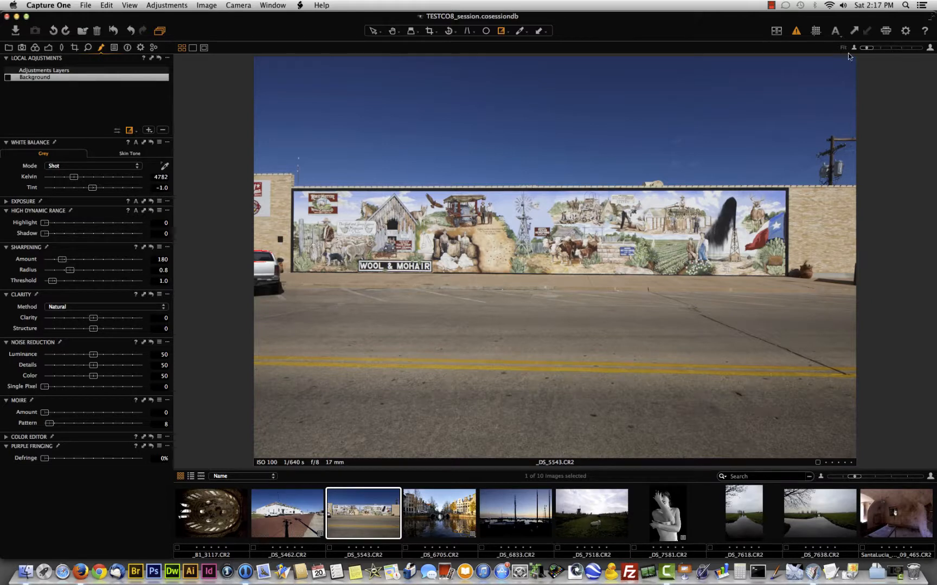
left_click(929, 48)
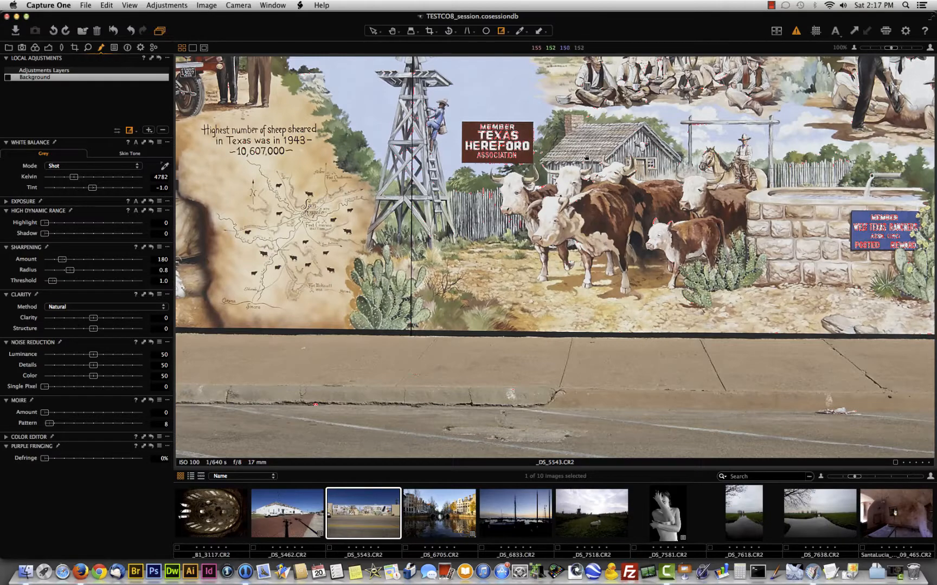
scroll(559, 189, "up", 5)
scroll(537, 196, "up", 3)
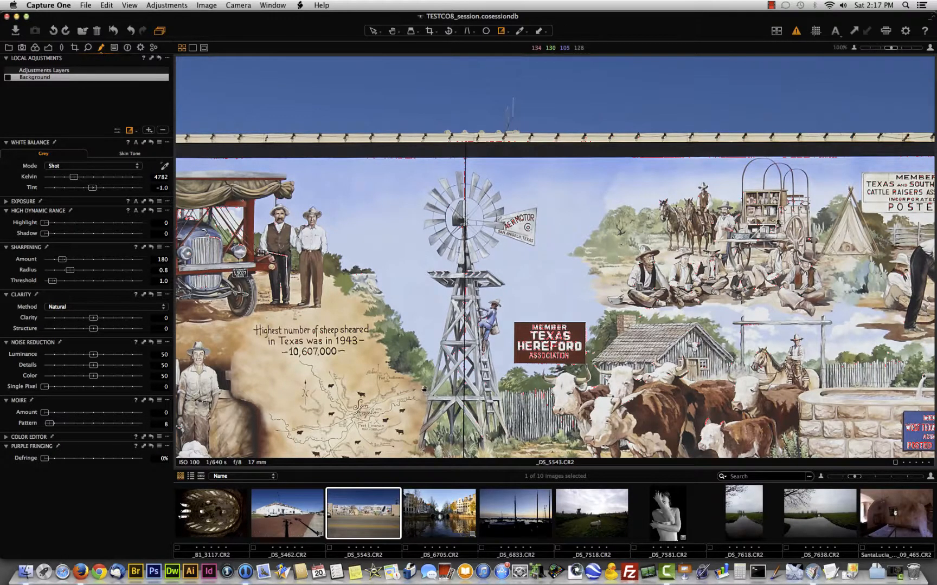
left_click_drag(426, 396, 436, 307)
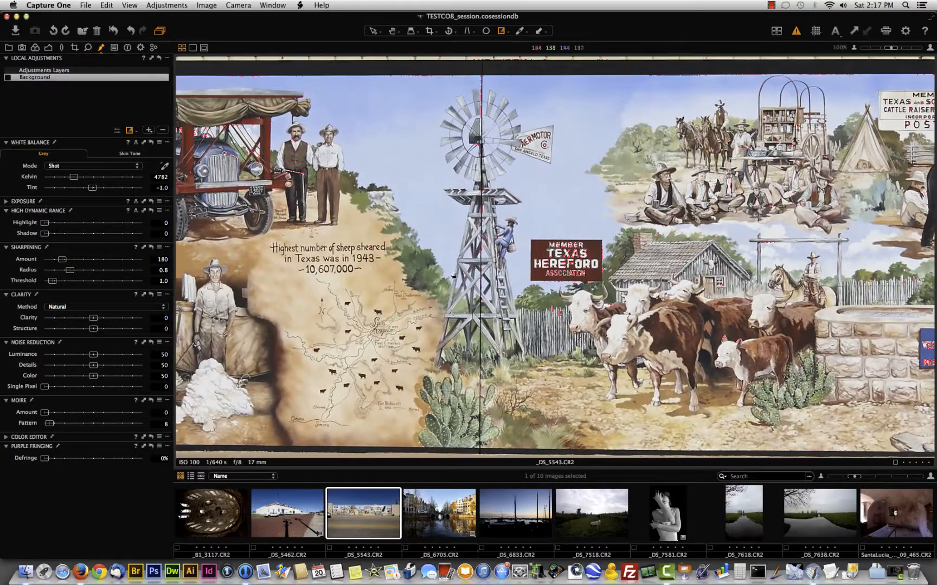
scroll(461, 252, "up", 5)
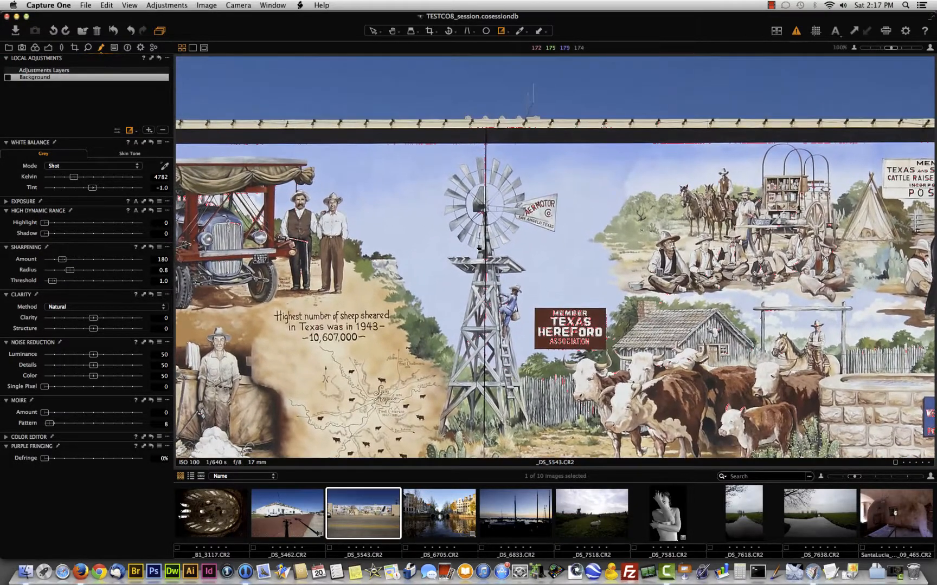
left_click_drag(469, 269, 426, 374)
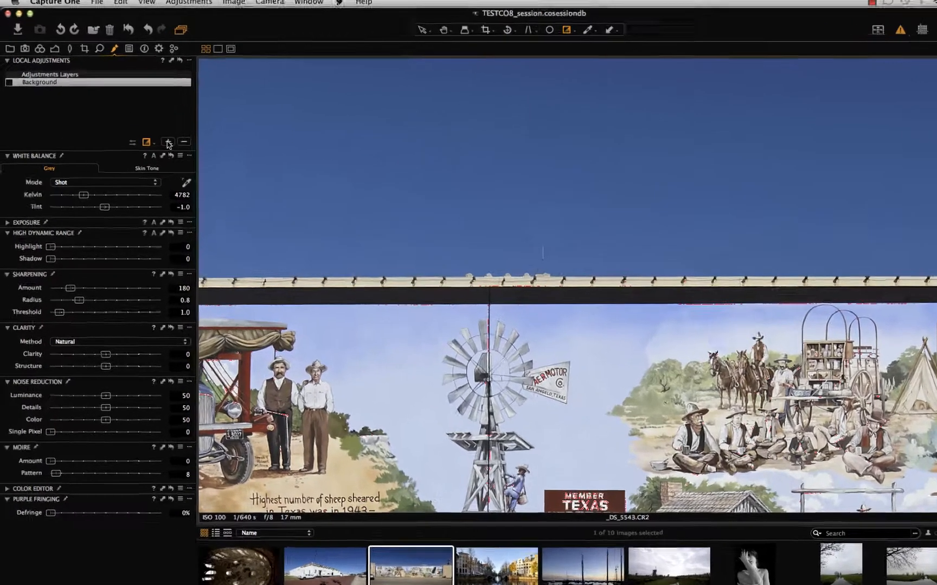
left_click(149, 130)
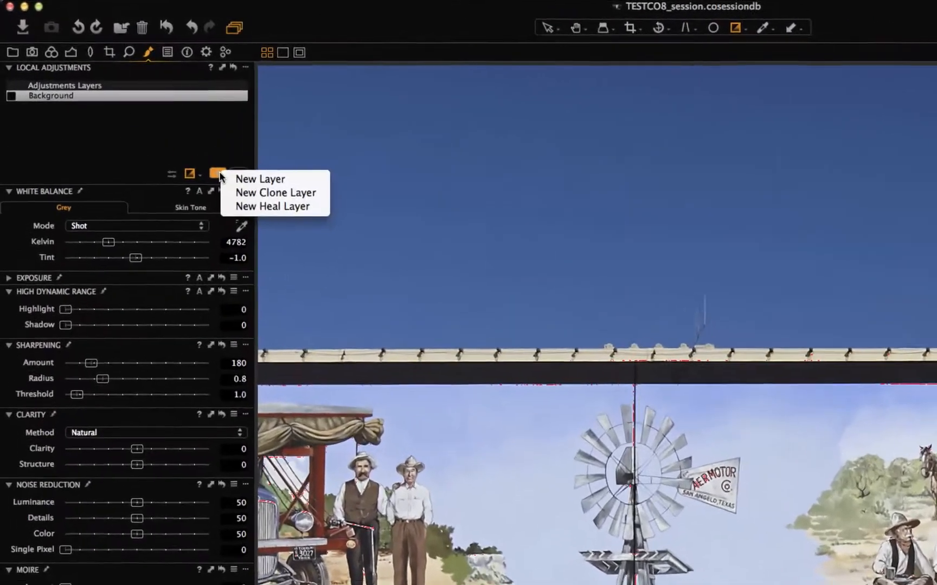
left_click(247, 196)
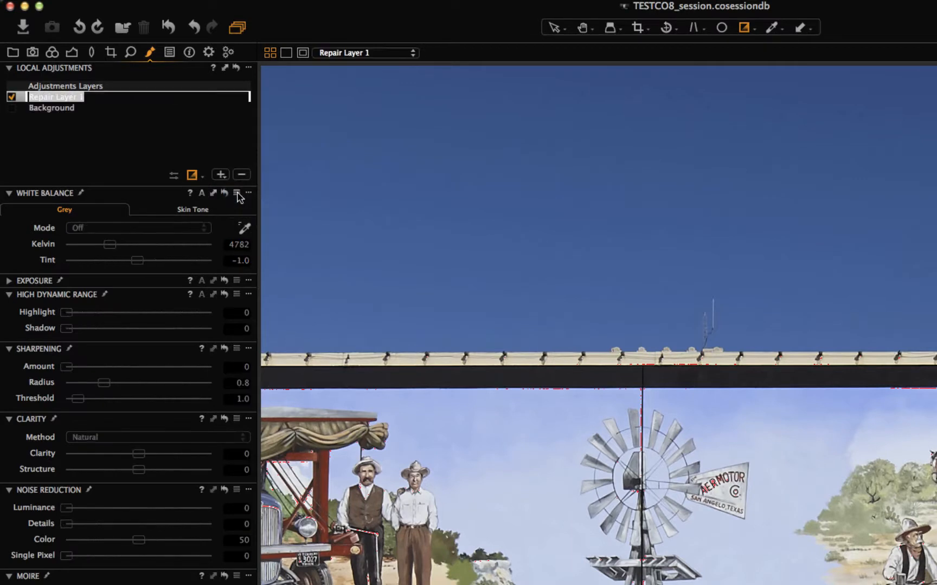
key("Return")
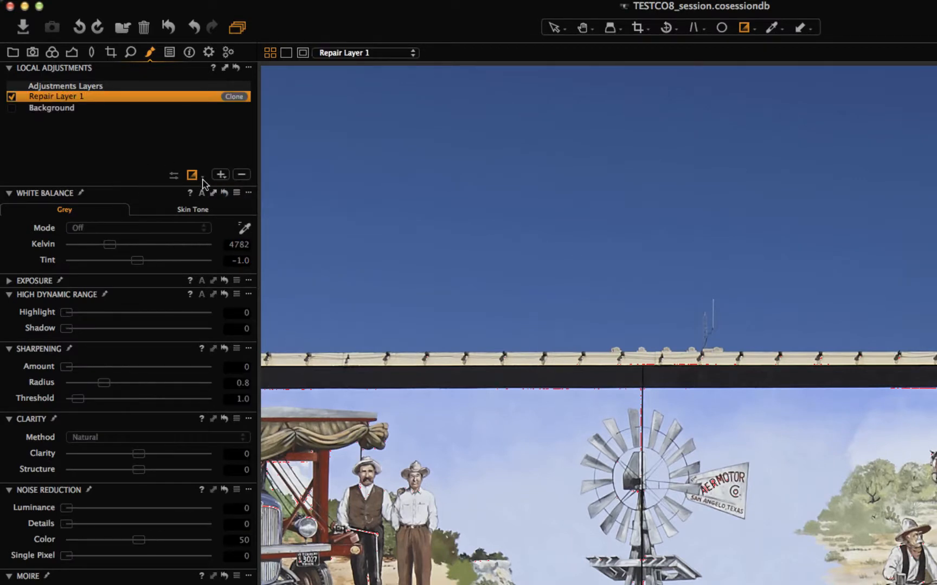
Switch the clone layer's mask tool from gradient to Draw Mask and review the brush size, hardness and opacity settings
left_click(192, 176)
left_click(197, 188)
left_click(173, 176)
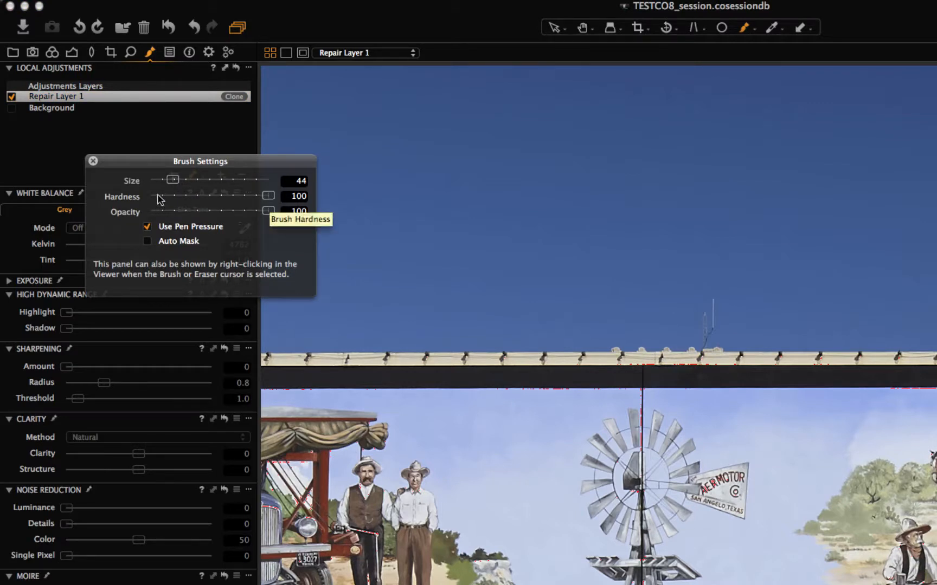
left_click(93, 161)
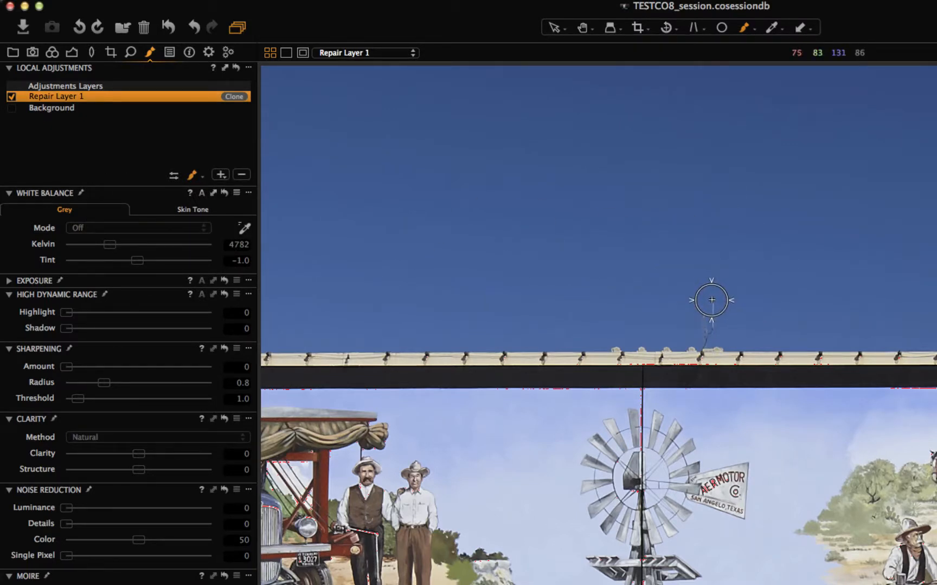
Paint over the antenna above the mural's roofline and move the clone source to the clear sky beside it
mouse_move(712, 303)
left_mouse_down()
mouse_move(712, 324)
mouse_move(700, 321)
left_mouse_up()
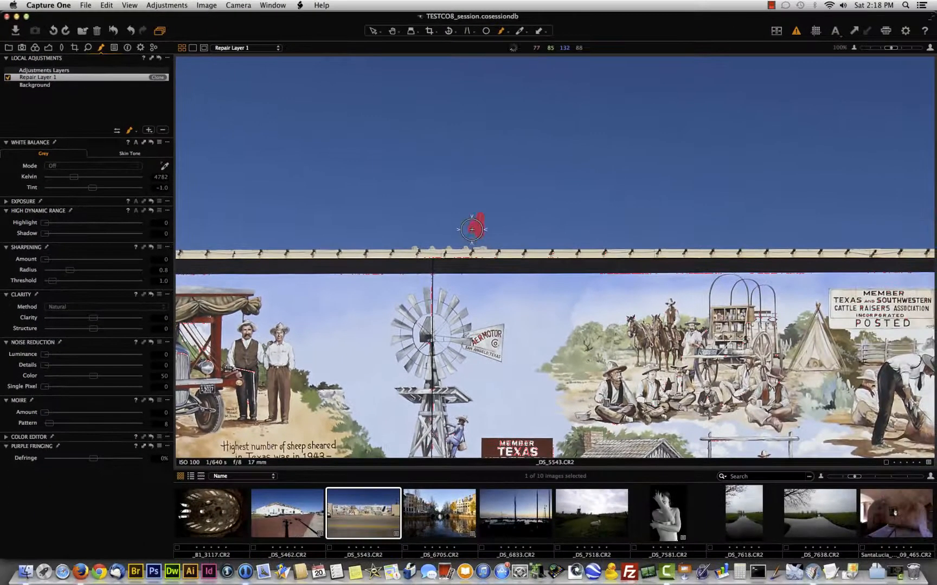
left_click_drag(471, 229, 475, 247)
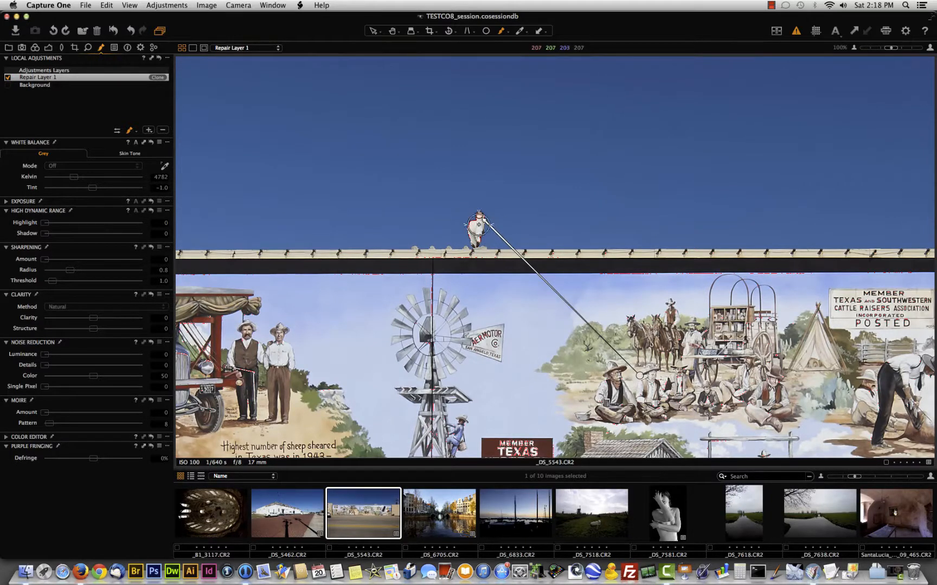
mouse_move(640, 375)
left_mouse_down()
mouse_move(572, 247)
mouse_move(530, 216)
left_mouse_up()
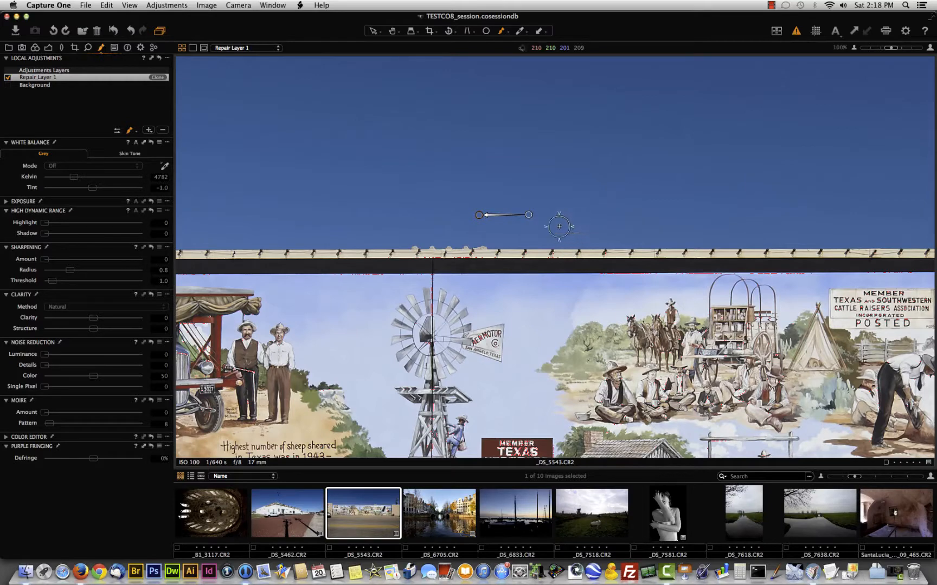
left_click(373, 31)
left_click(853, 48)
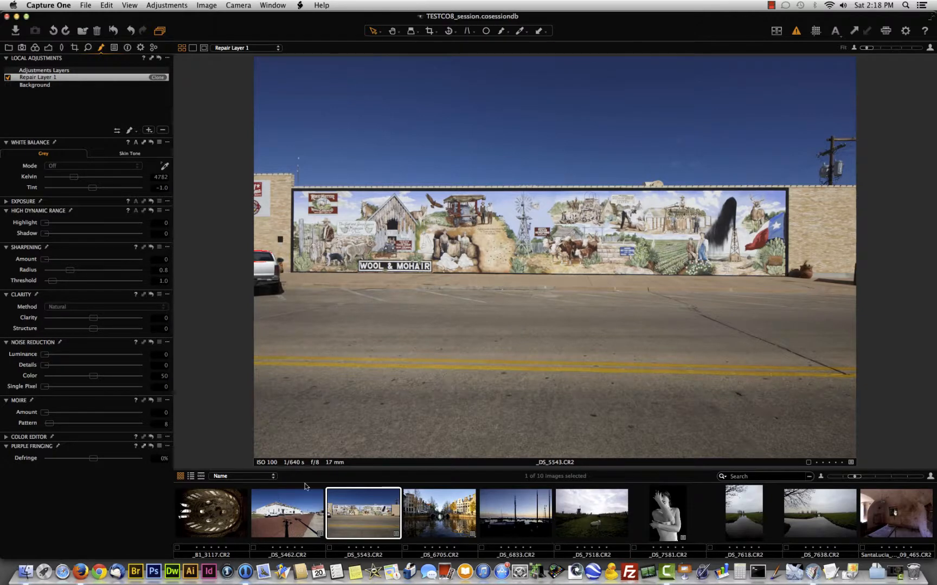
Display the warehouse photo _DS_5462.CR2 and add a heal layer to it, keeping the default layer name
left_click(298, 501)
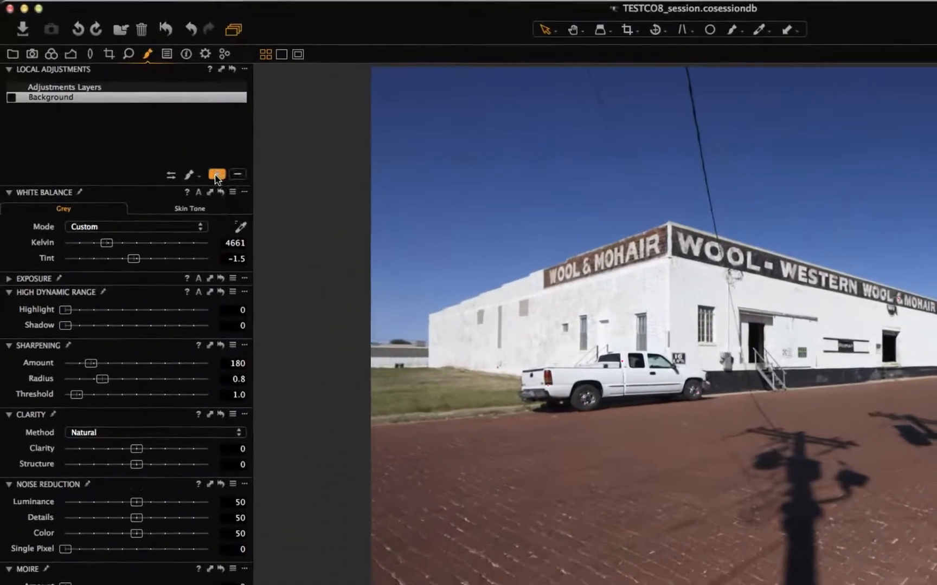
left_click(215, 176)
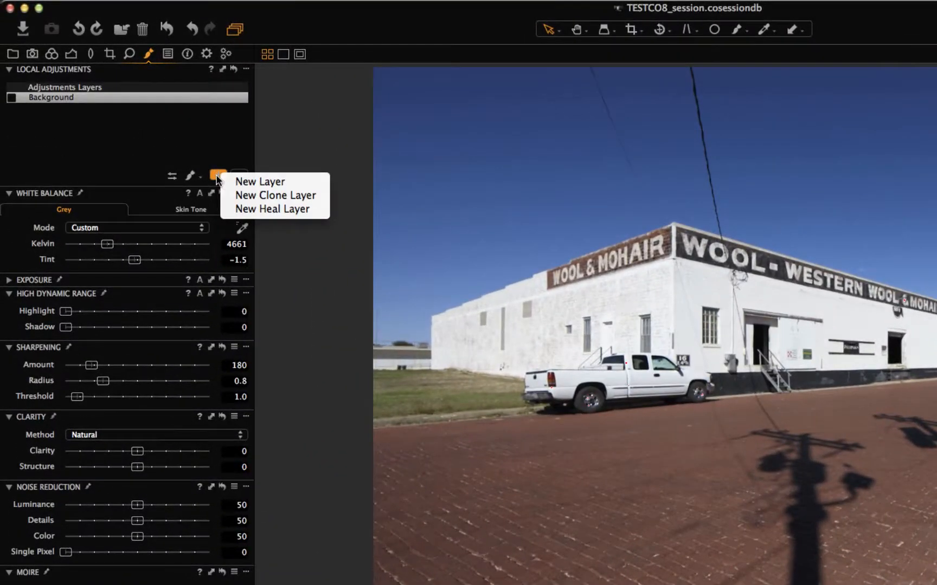
left_click(250, 210)
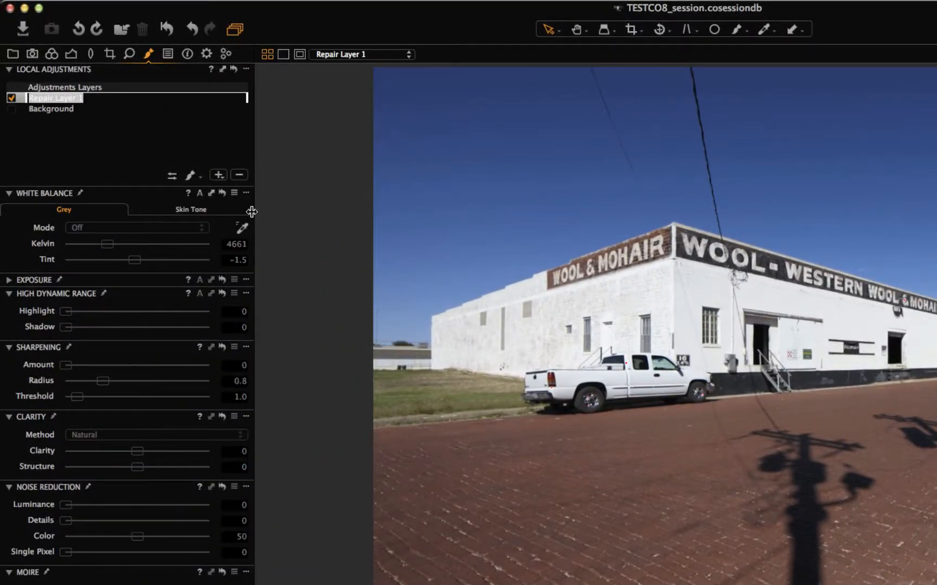
key("Return")
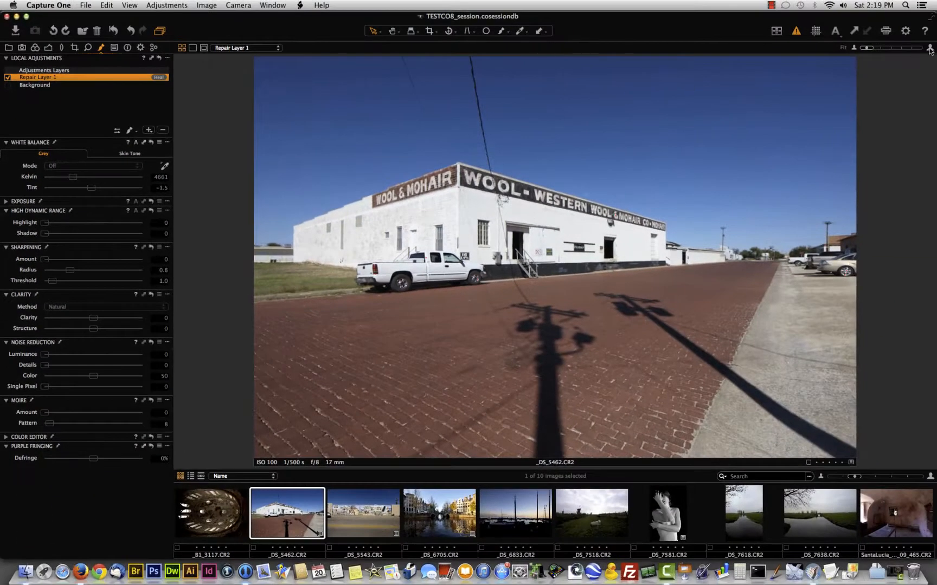
left_click_drag(868, 47, 878, 48)
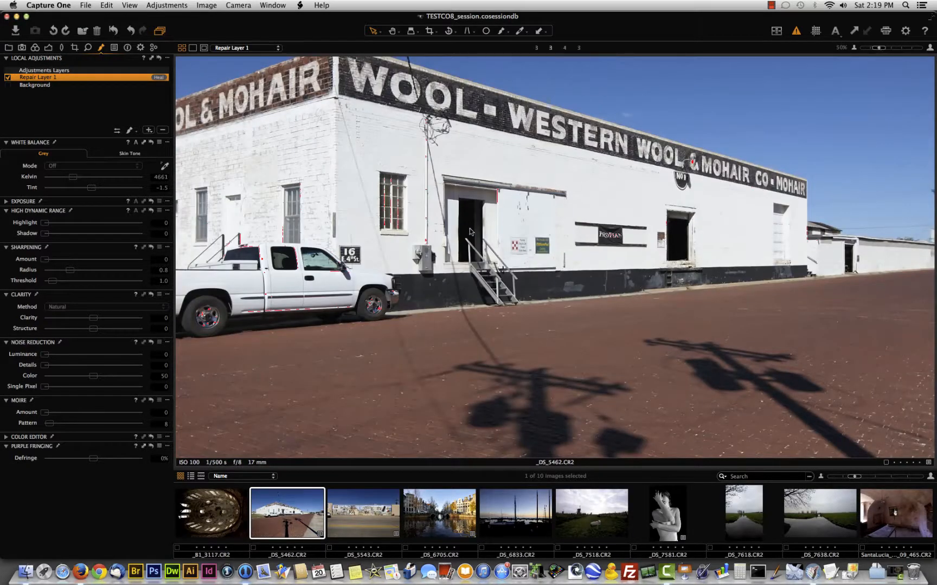
left_click_drag(444, 179, 541, 296)
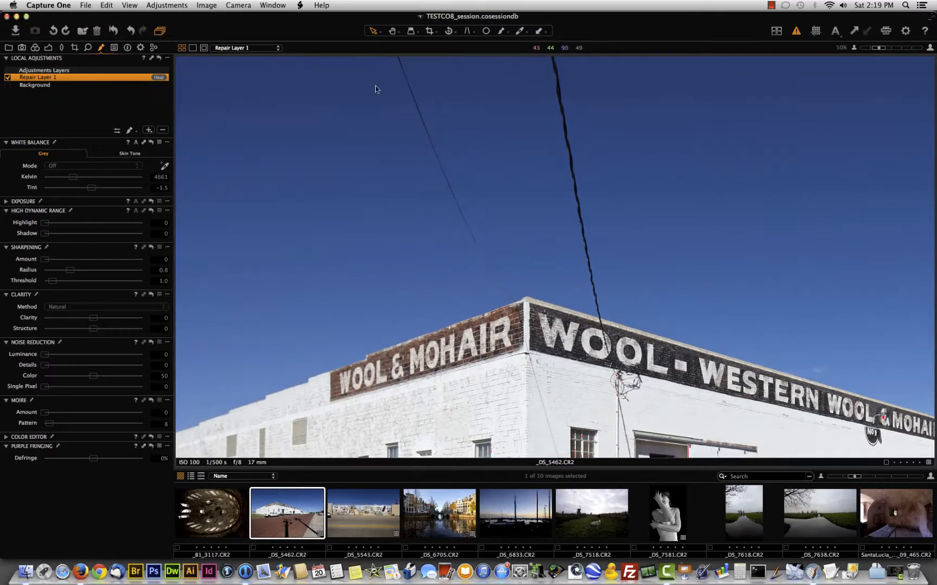
Paint the heal layer's mask over the thin wire in the sky with Draw Mask and move the heal source to the clear sky beside it
left_click(486, 33)
left_click(129, 130)
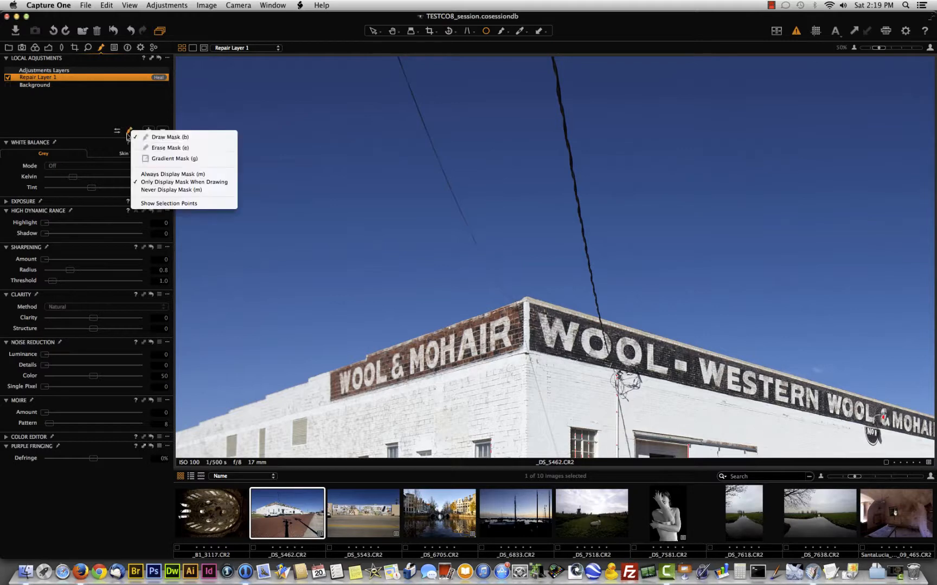
left_click(157, 138)
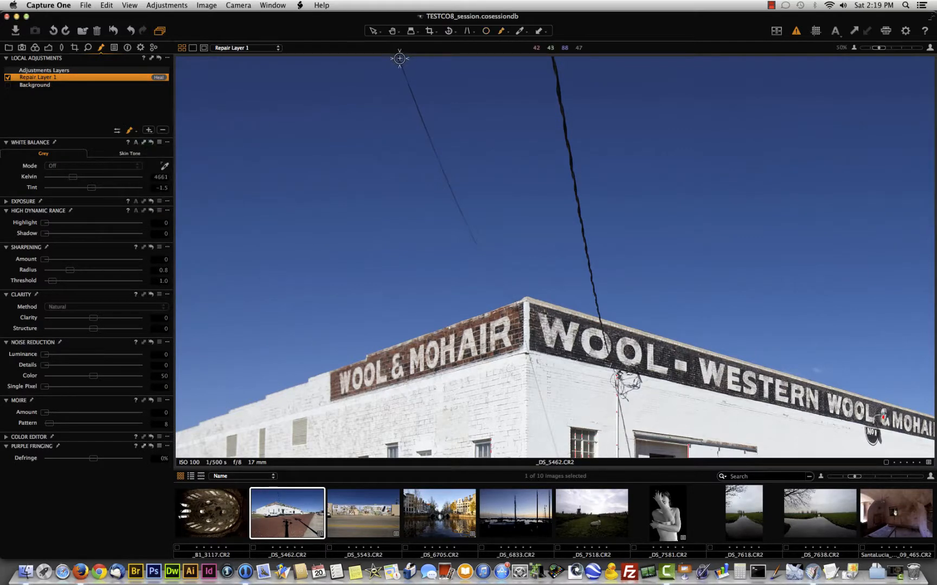
left_click_drag(398, 57, 417, 100)
mouse_move(421, 115)
left_mouse_down()
mouse_move(474, 246)
mouse_move(513, 297)
left_mouse_up()
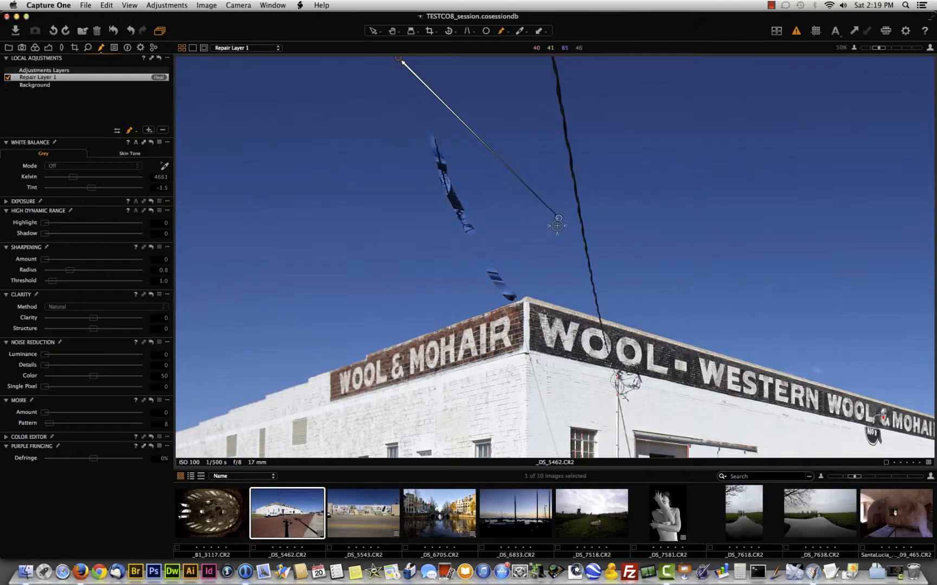
mouse_move(559, 216)
left_mouse_down()
mouse_move(349, 186)
mouse_move(324, 125)
mouse_move(320, 77)
mouse_move(371, 59)
left_mouse_up()
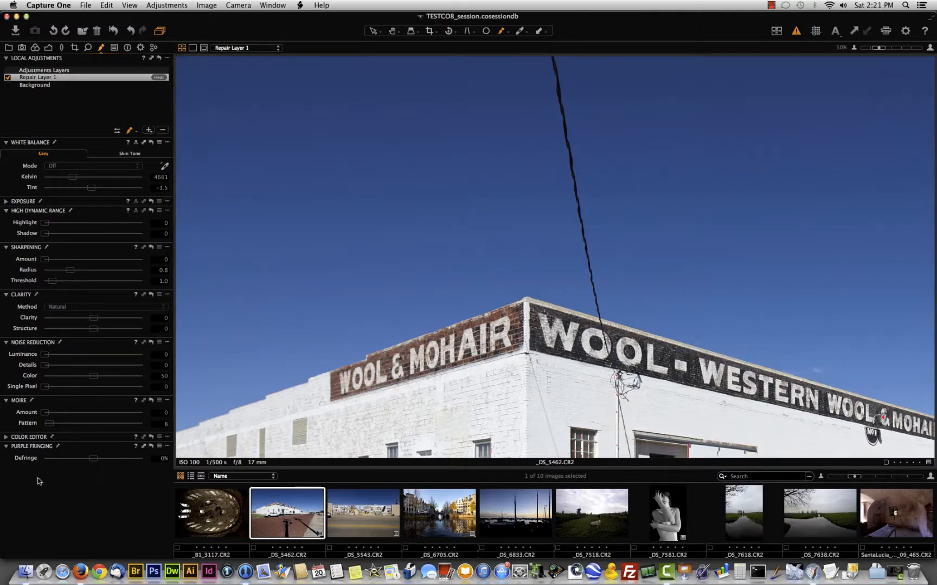
Display the whole dome photo _B1_3117.CR2 and inspect the edges of its bright windows with the Loupe
left_click(220, 519)
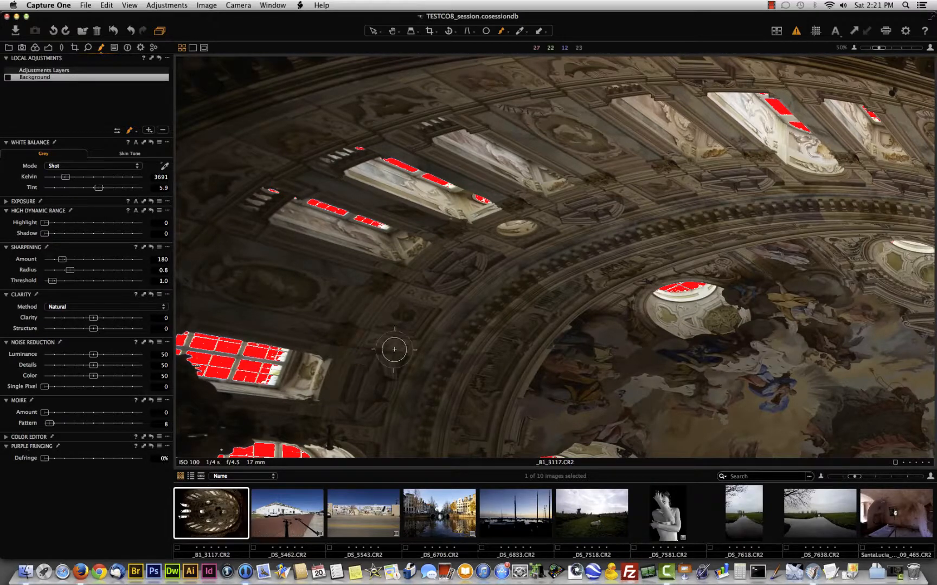
left_click(853, 49)
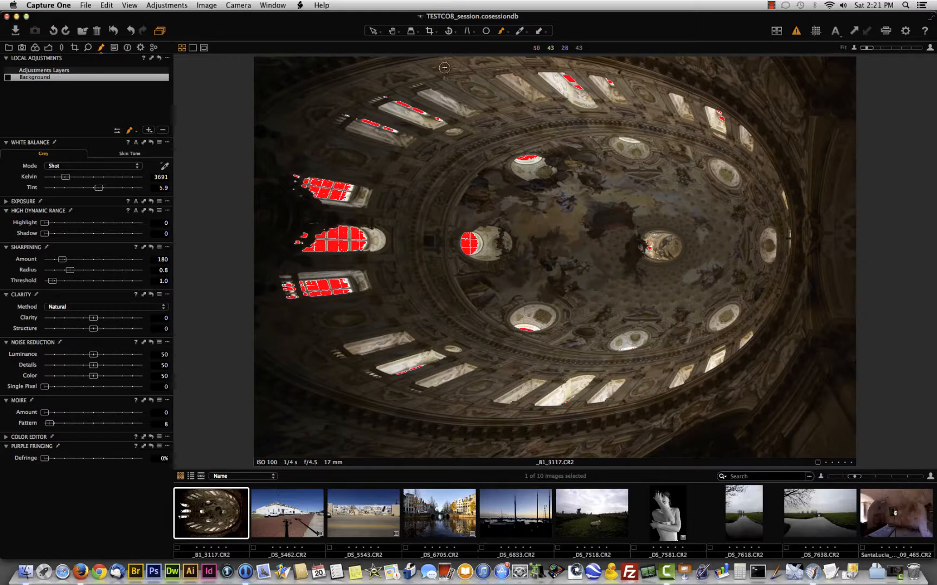
left_click(411, 32)
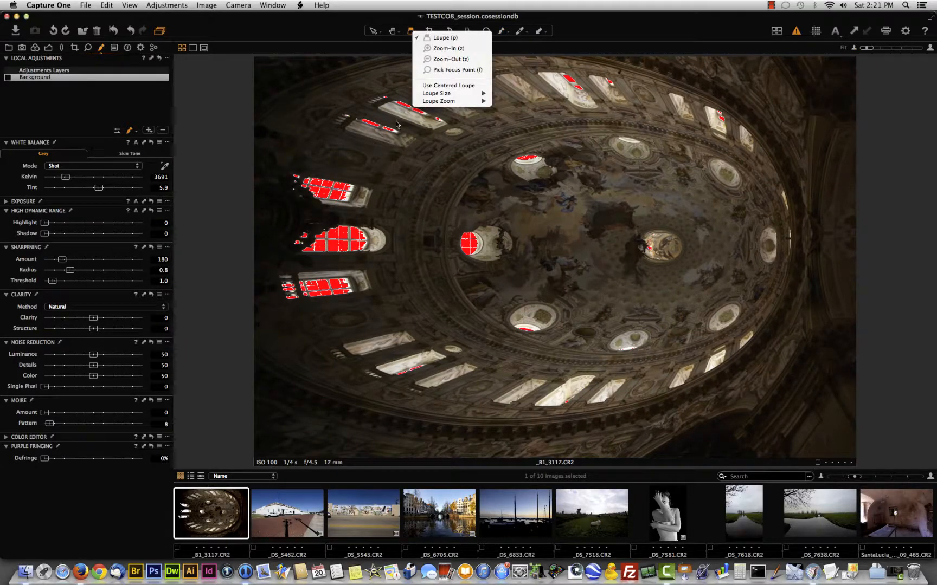
left_click(438, 38)
left_click_drag(340, 245, 640, 245)
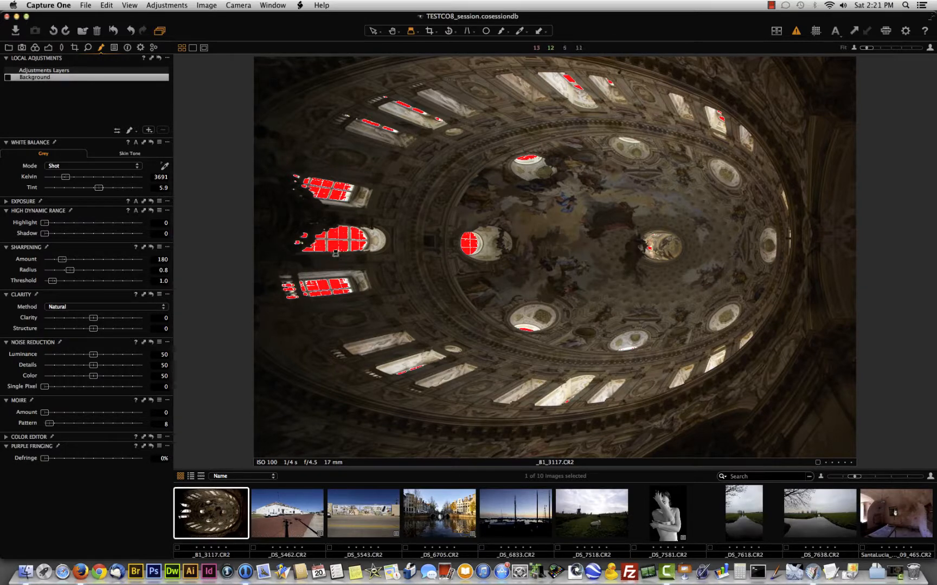
left_click_drag(314, 240, 326, 240)
Add an adjustment layer with the default name and draw a horizontal gradient mask from the large windows toward the dome's center
left_click(148, 130)
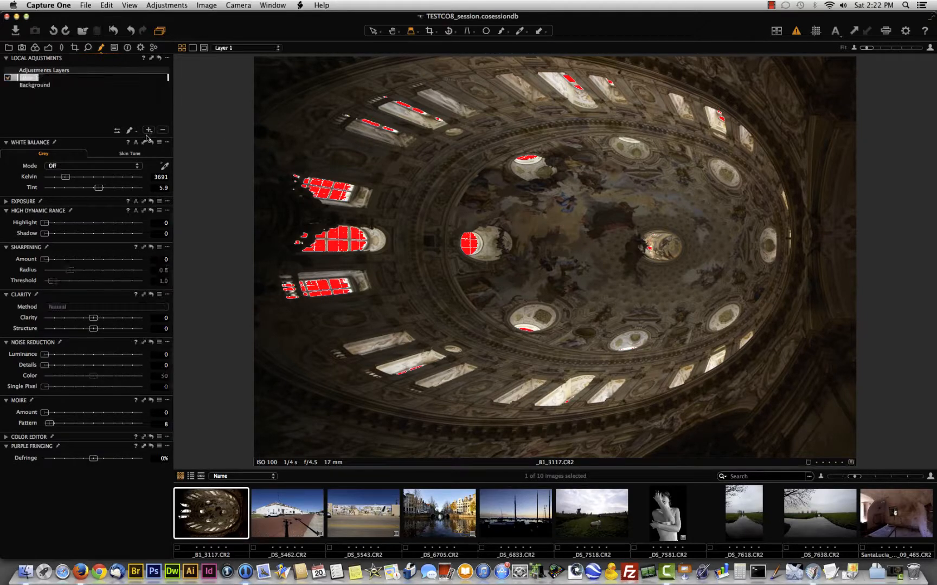
key("Return")
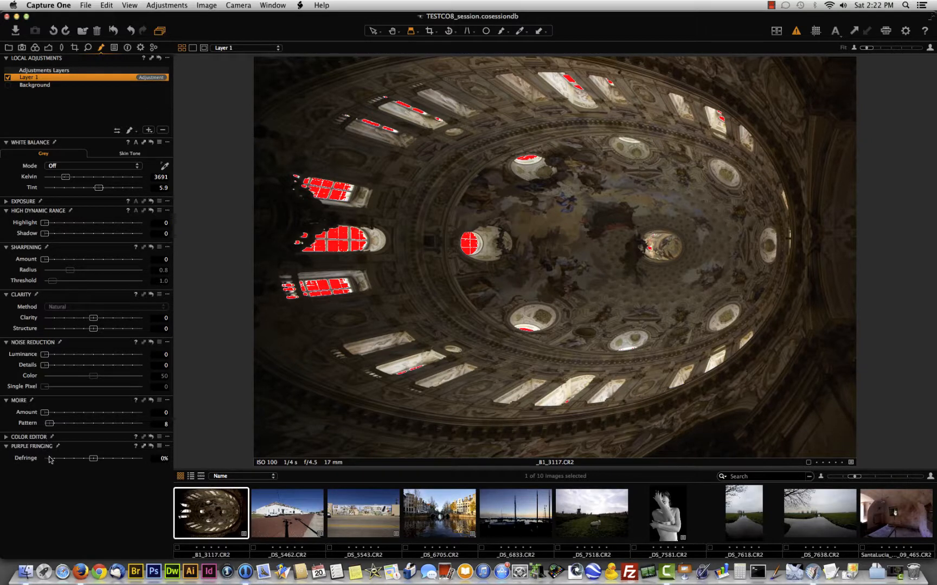
left_click(131, 130)
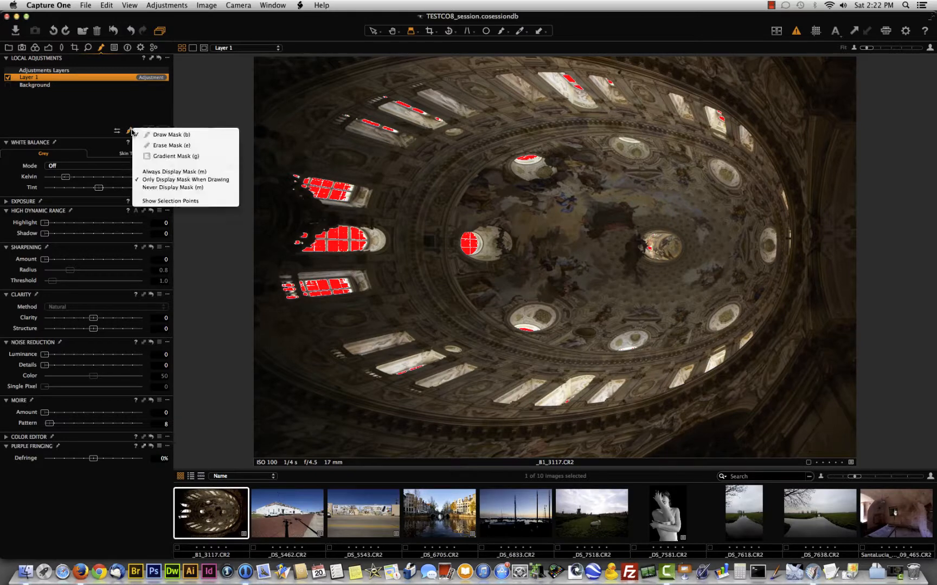
left_click(148, 156)
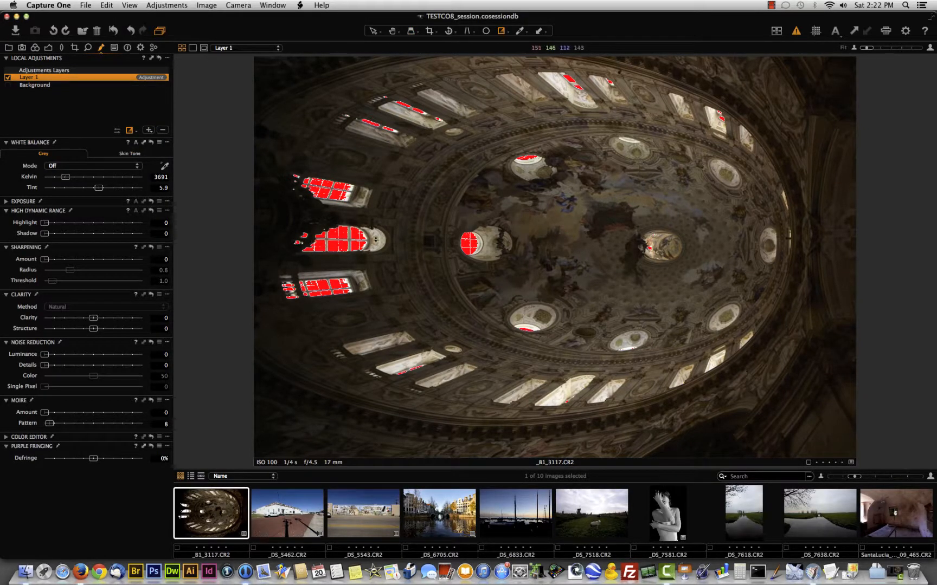
left_click_drag(382, 239, 496, 239)
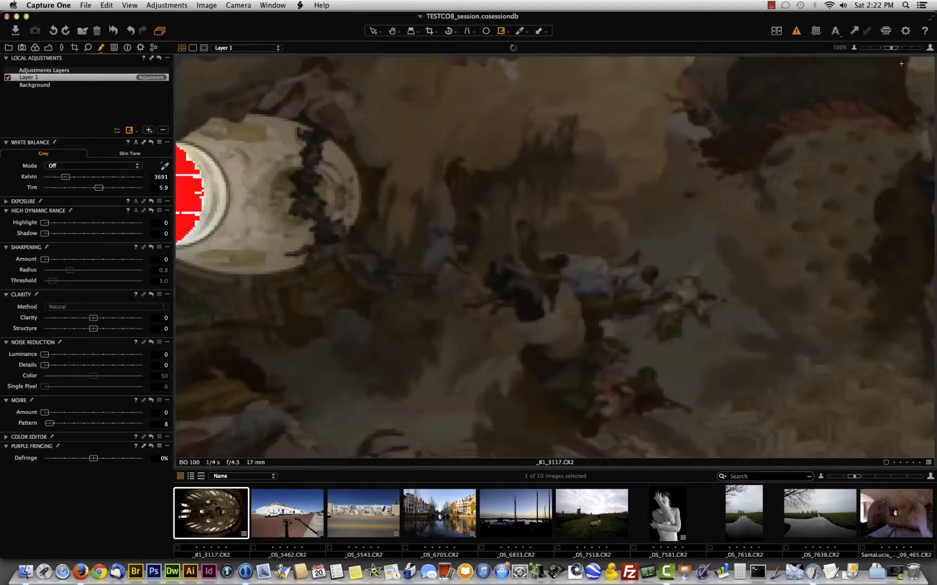
Turn off the exposure warning and set the adjustment layer's purple fringing Defringe to 71% while checking the large windows at 100%
left_click(930, 48)
key("space")
left_click_drag(371, 268, 792, 210)
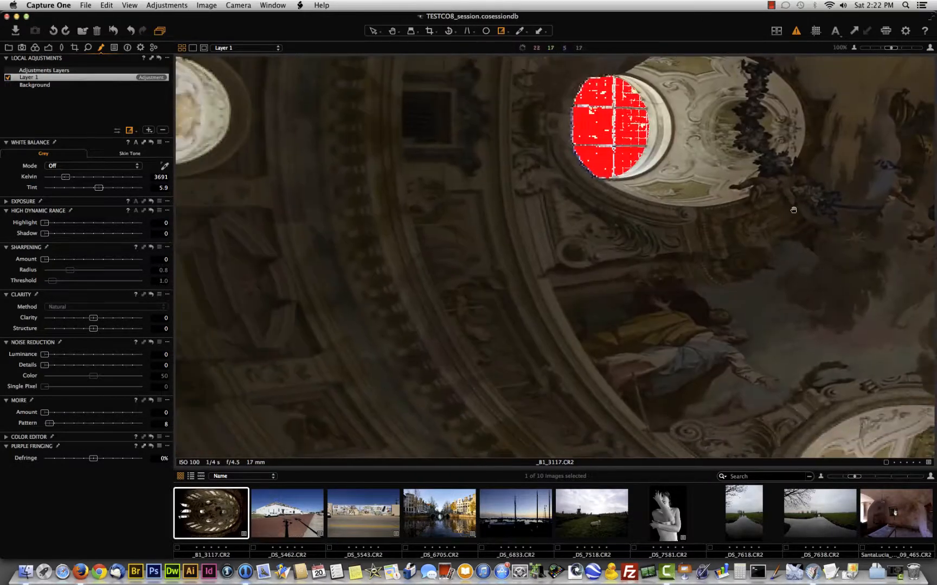
left_click_drag(231, 317, 654, 292)
left_click_drag(447, 288, 477, 353)
left_click(796, 33)
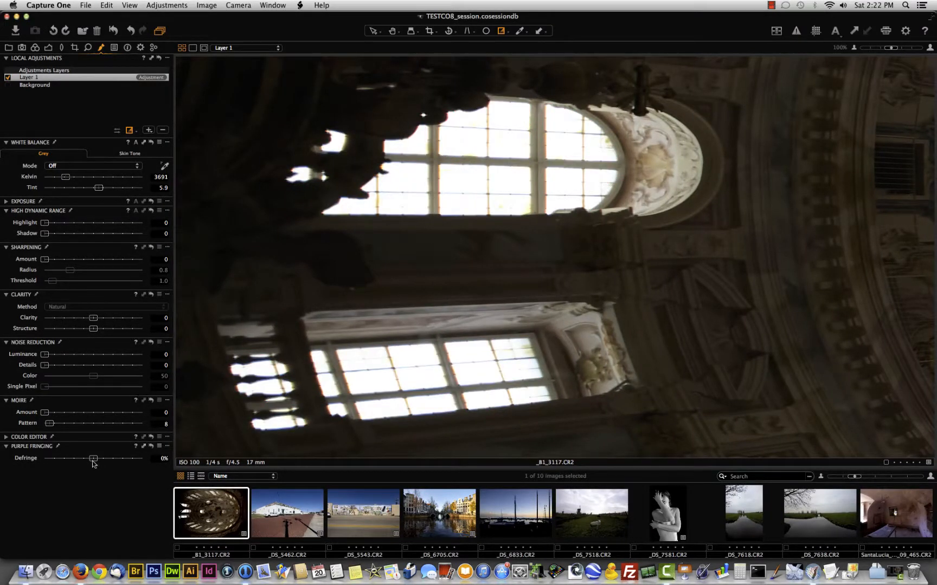
left_click_drag(93, 461, 127, 458)
left_click(854, 48)
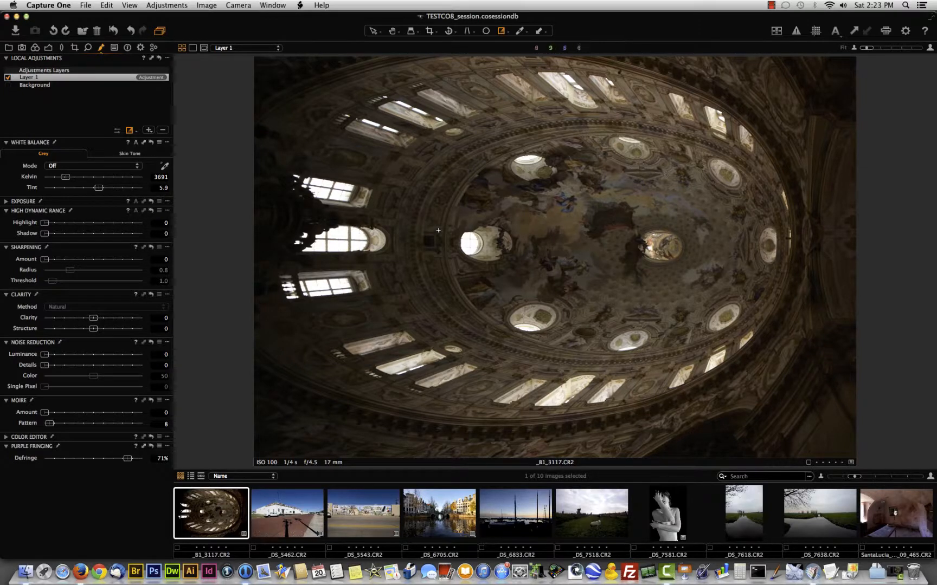
Review the dome photo's keywords and metadata and the process recipe settings, and display the canal photo _DS_7638.CR2
left_click(114, 48)
left_click(127, 50)
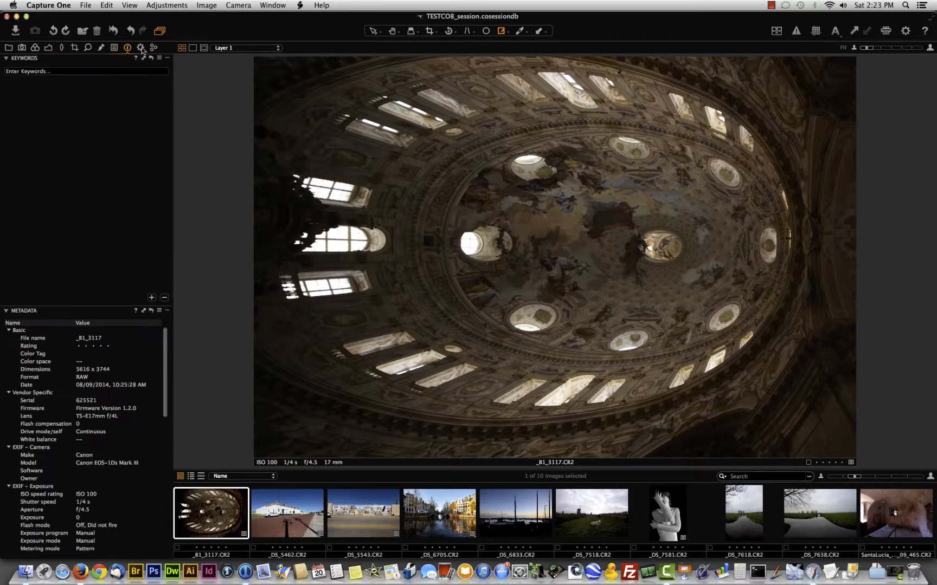
left_click(140, 48)
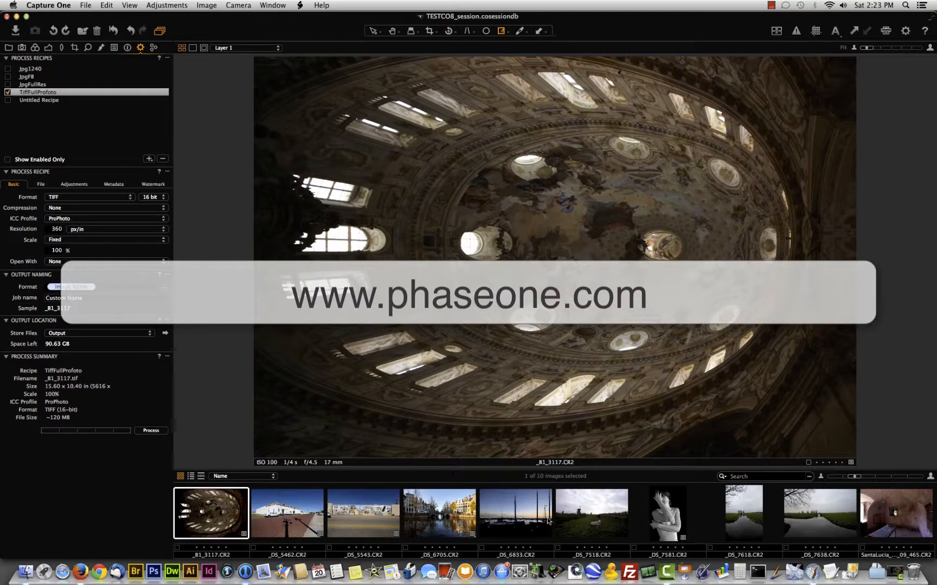
left_click(828, 519)
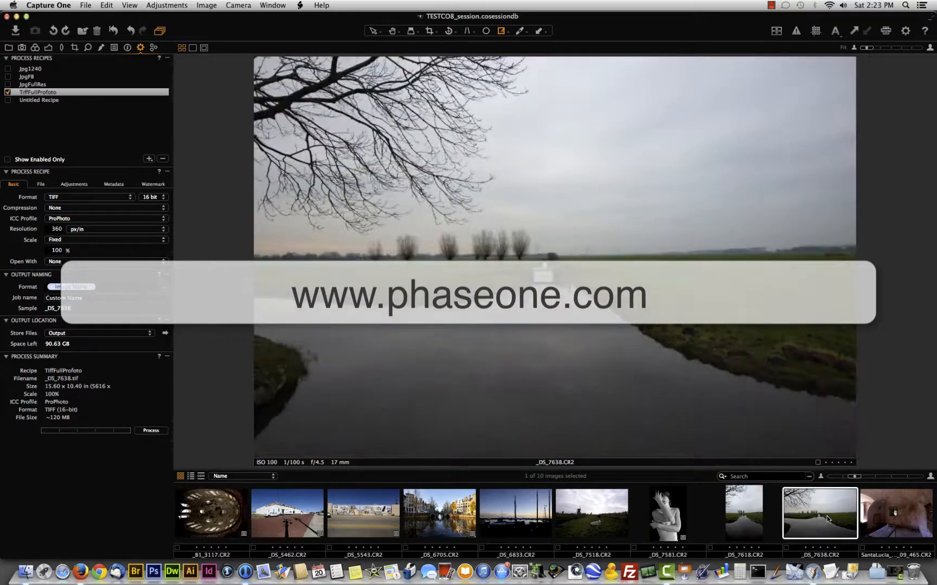